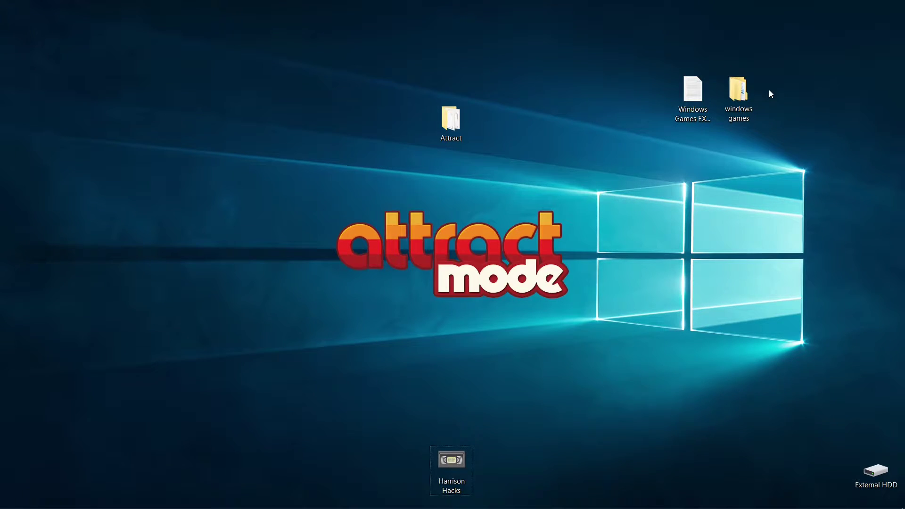
Open the windows games folder to check its Sonic Mania and Turtles contents, then close it.
double_click(747, 98)
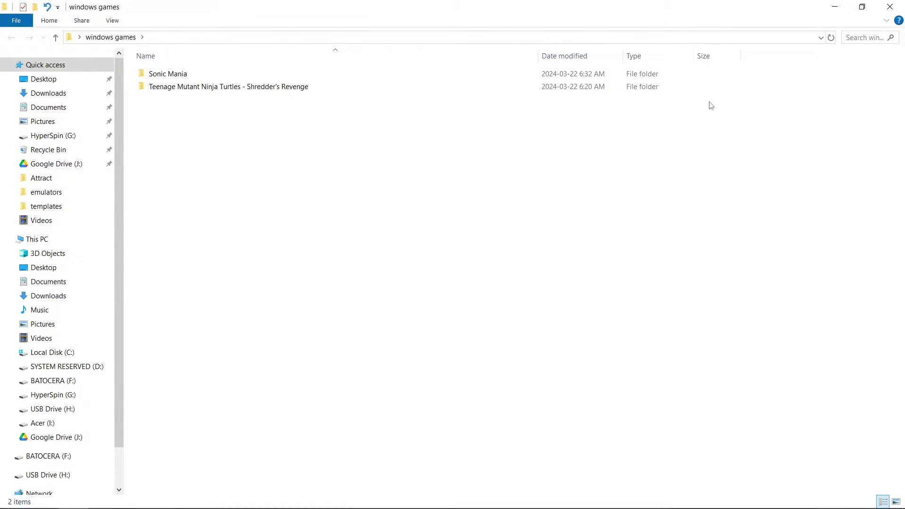
mouse_move(172, 75)
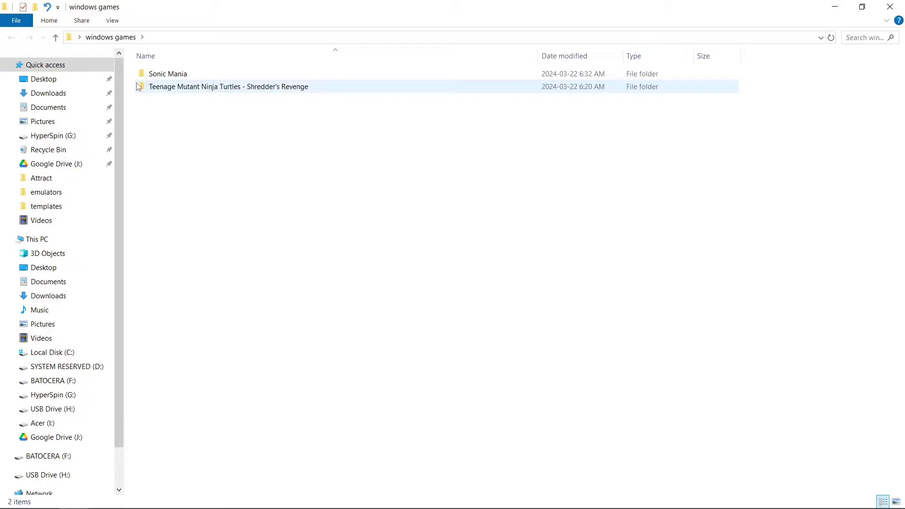
mouse_move(238, 90)
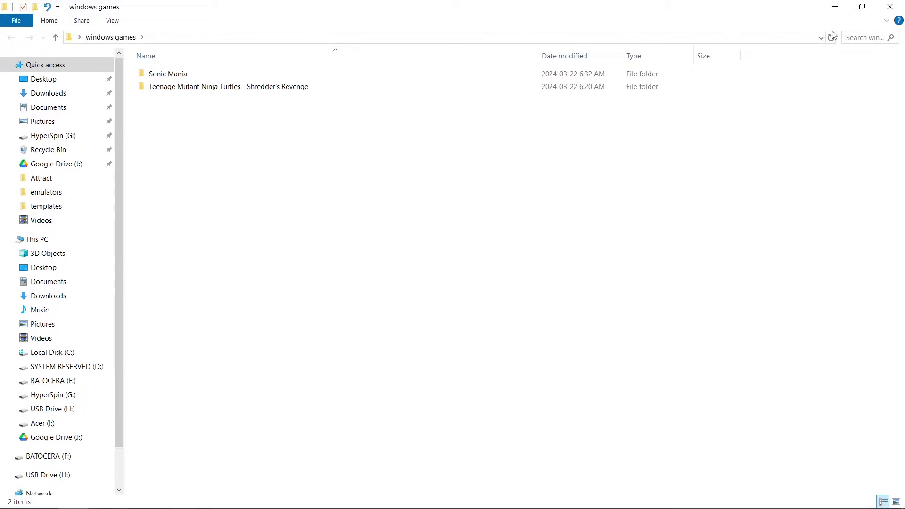
left_click(890, 6)
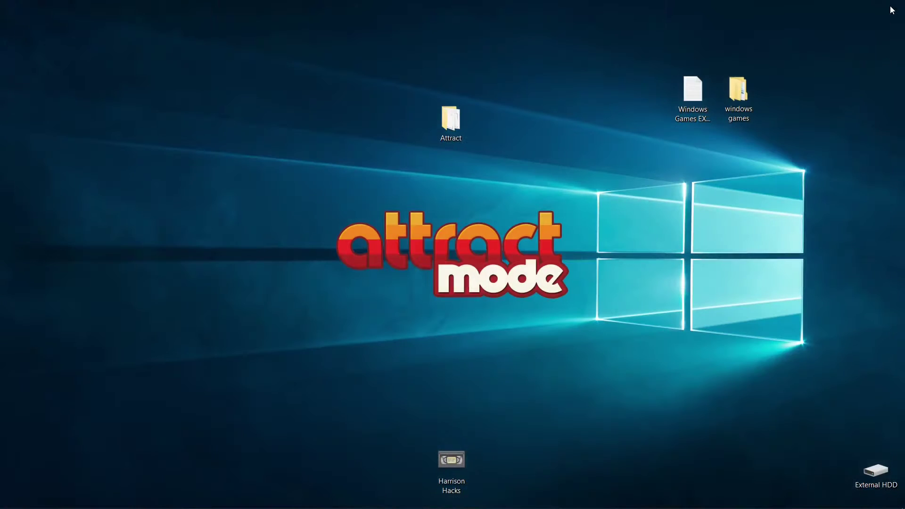
Cut the windows games folder from the desktop and paste it into the Attract folder.
right_click(738, 95)
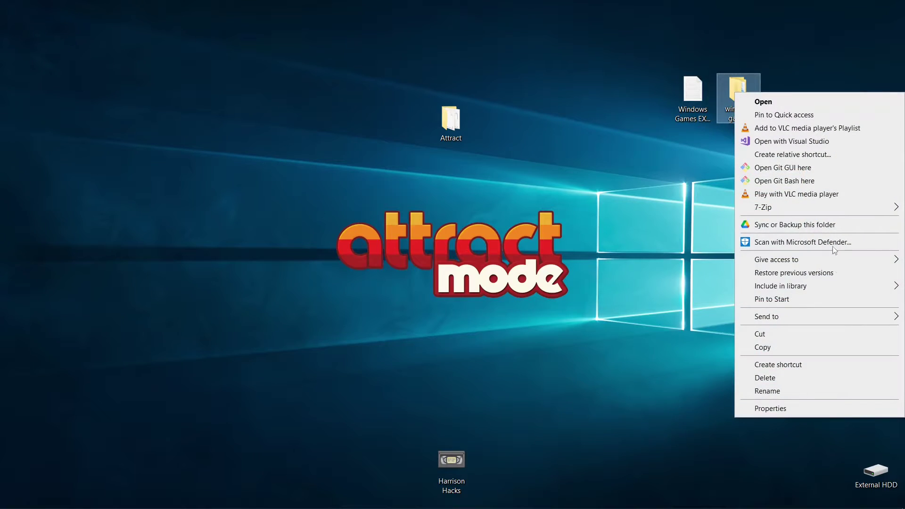
left_click(768, 333)
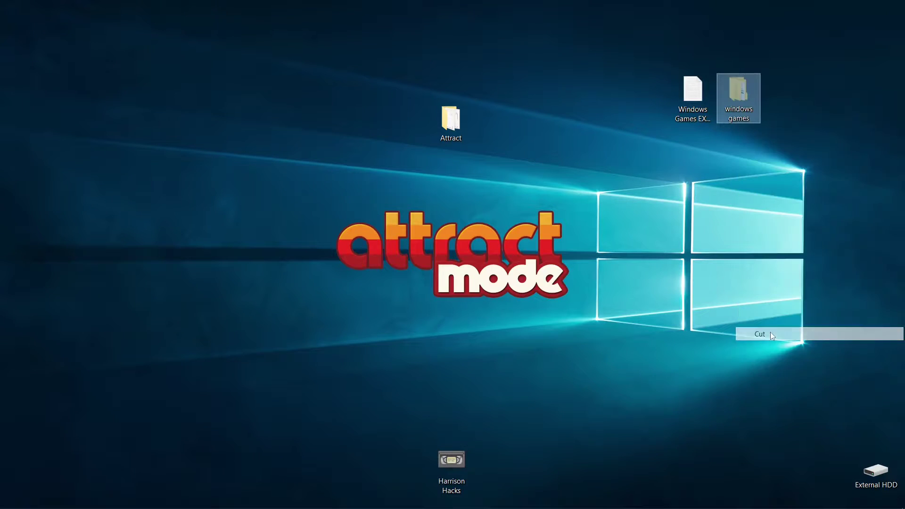
double_click(452, 125)
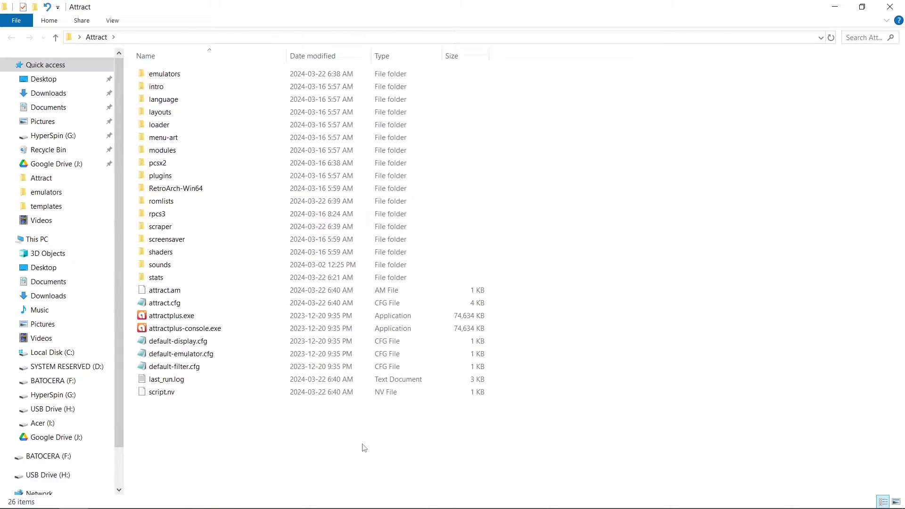
right_click(364, 447)
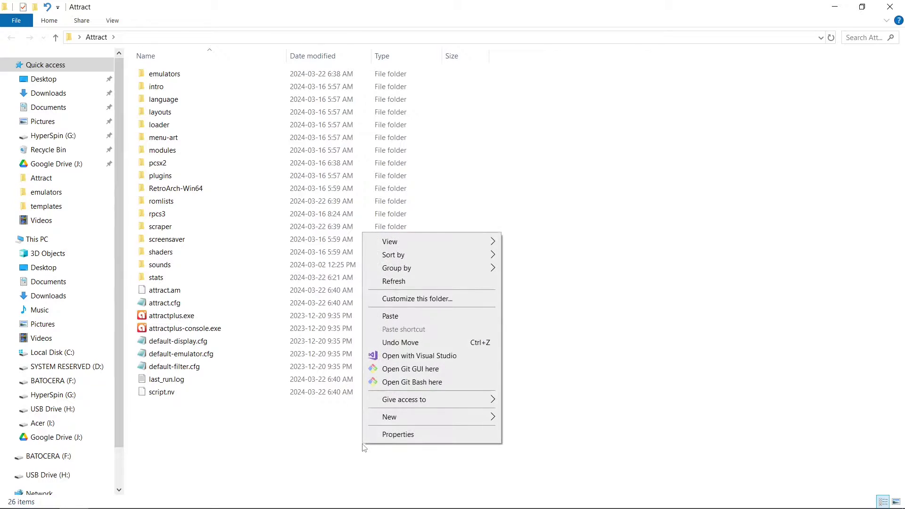
left_click(398, 317)
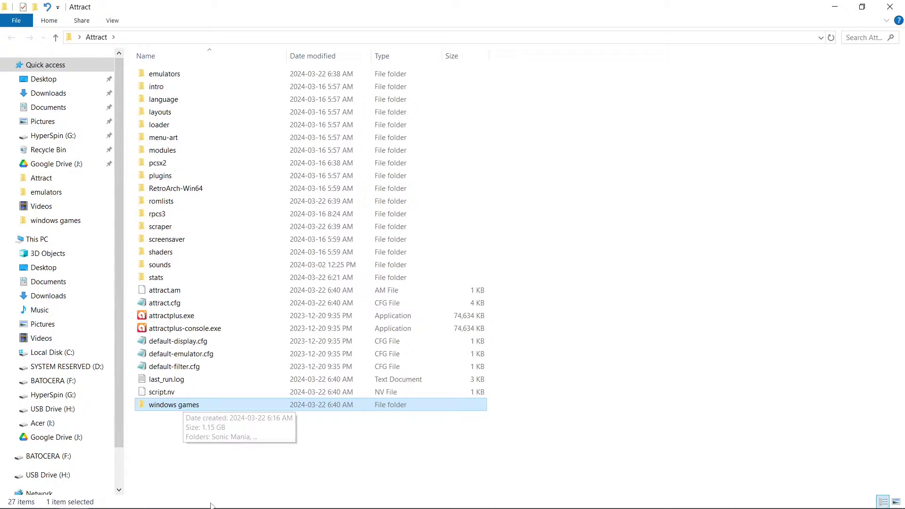
Copy all the config lines from Windows Games EXAMPLE.txt, then close Notepad.
left_click(834, 6)
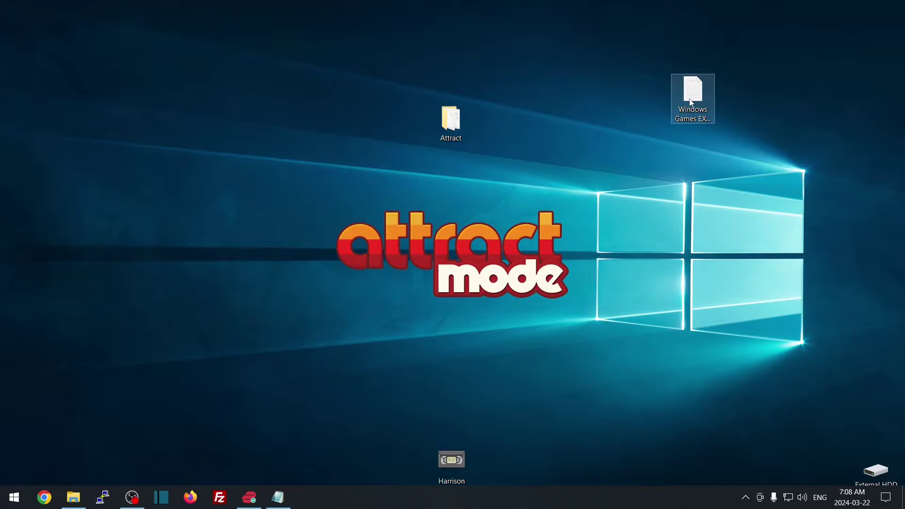
left_click(292, 500)
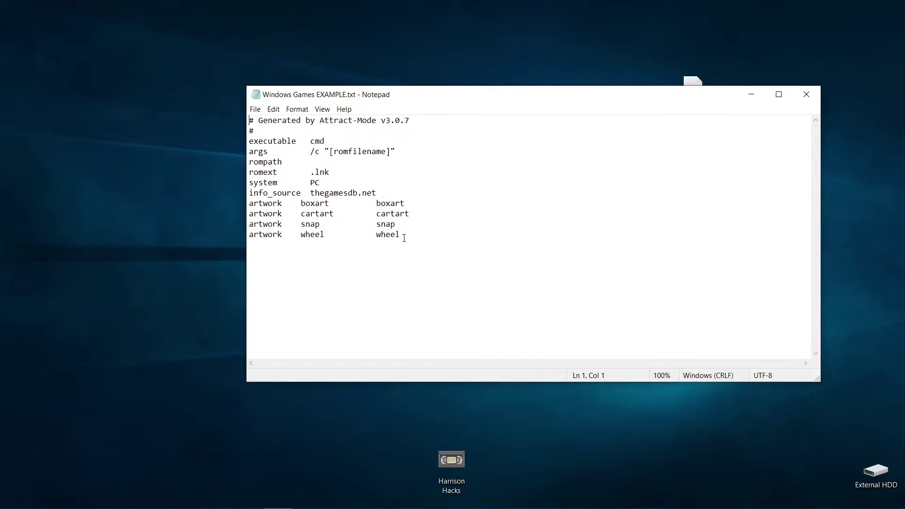
mouse_move(402, 236)
left_mouse_down()
mouse_move(313, 174)
mouse_move(242, 80)
left_mouse_up()
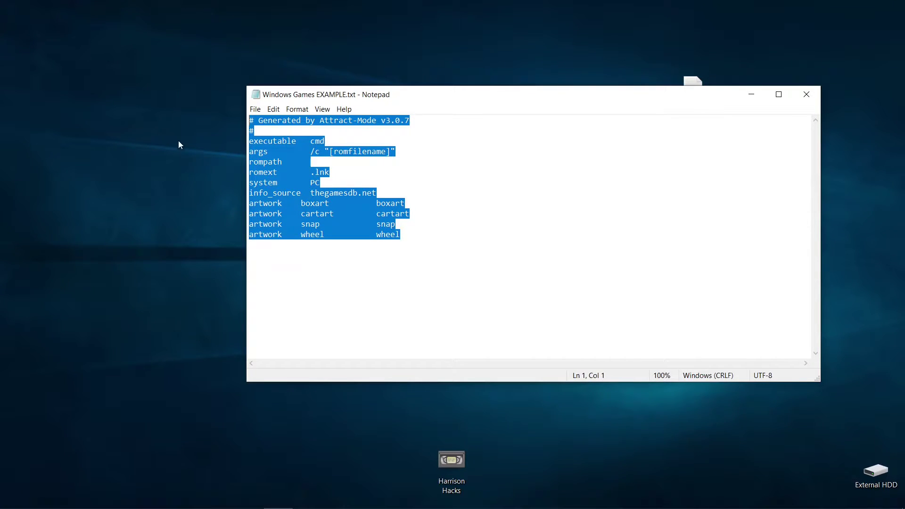
right_click(283, 171)
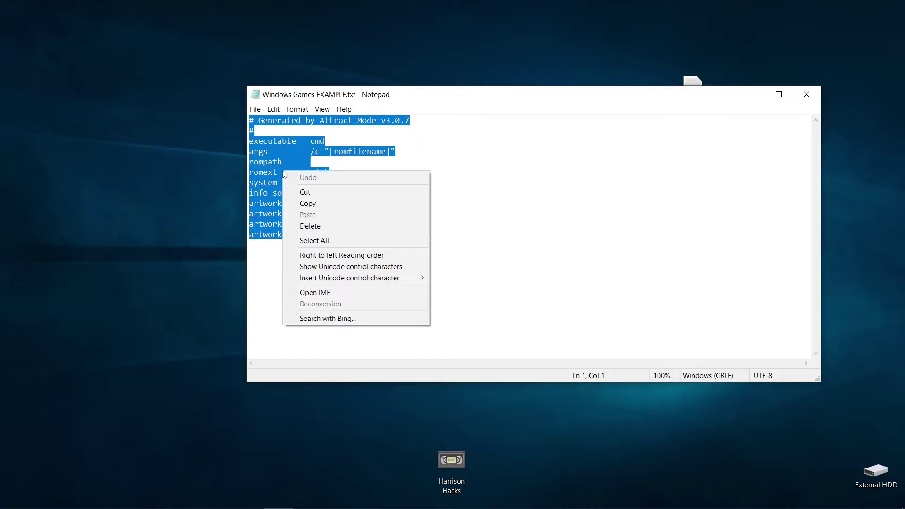
left_click(316, 208)
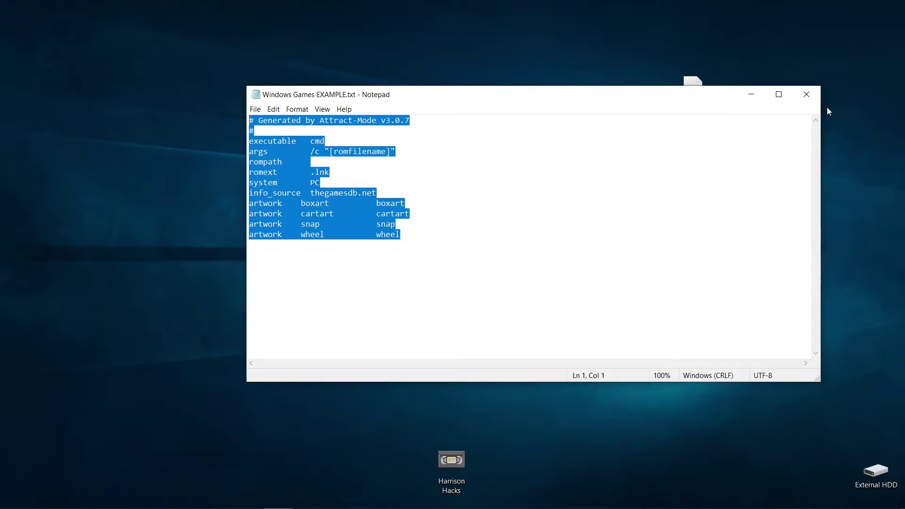
left_click(807, 94)
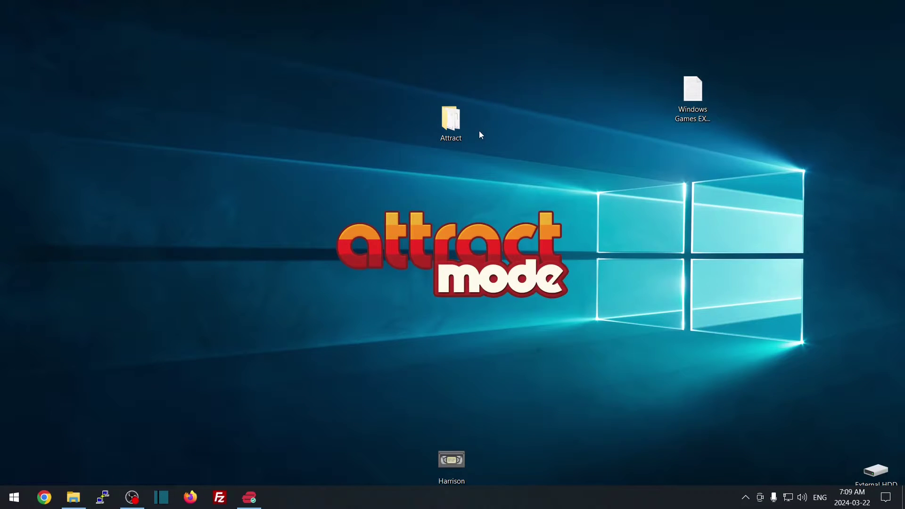
Create a New Text Document.txt inside the Attract emulators folder.
left_click(82, 493)
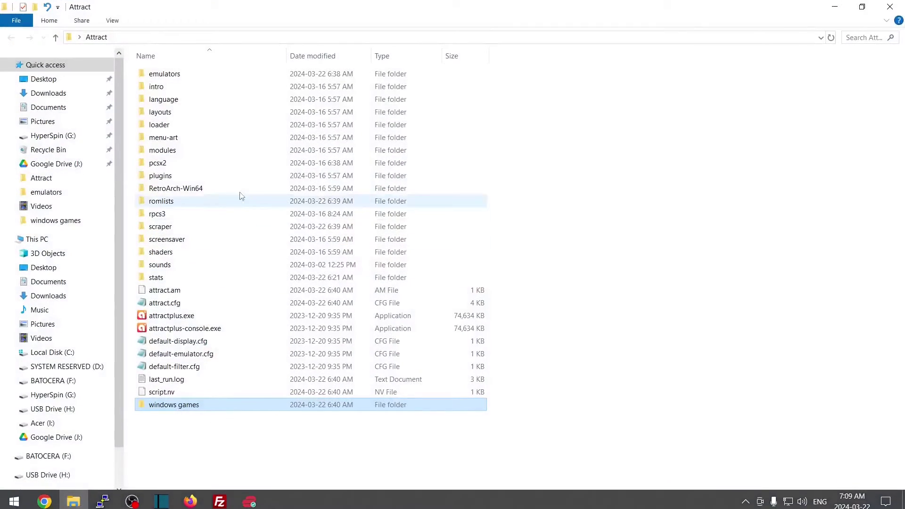
double_click(168, 78)
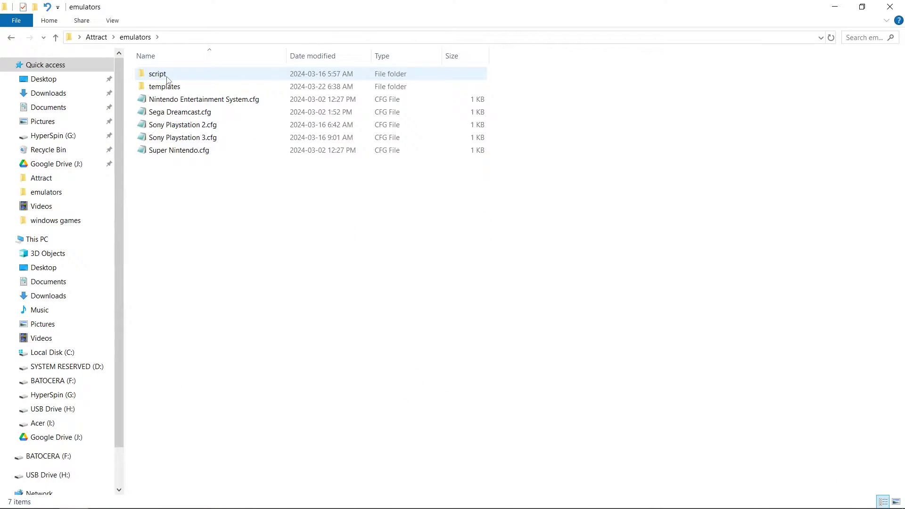
right_click(194, 217)
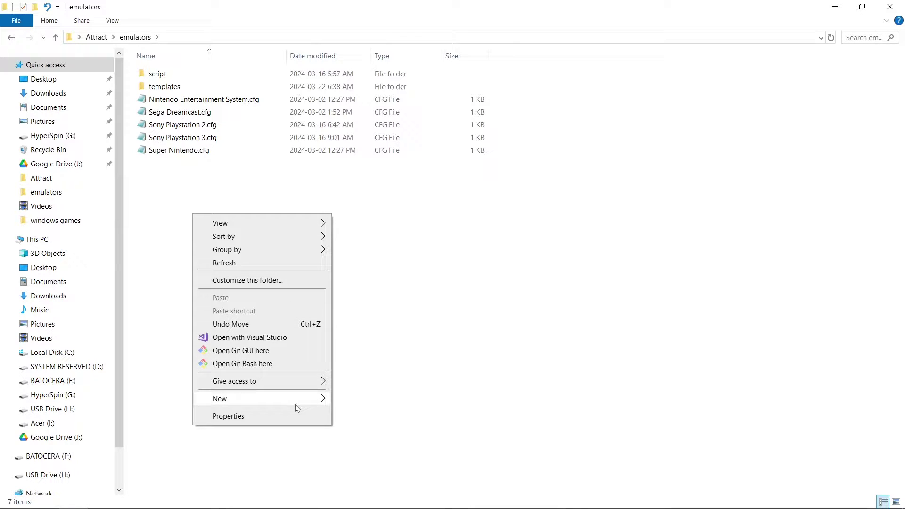
mouse_move(297, 400)
left_click(374, 399)
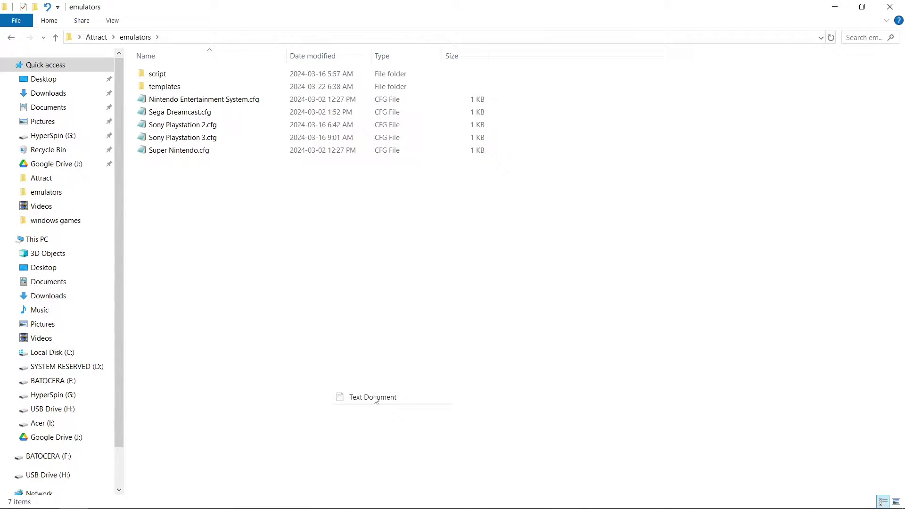
left_click(354, 336)
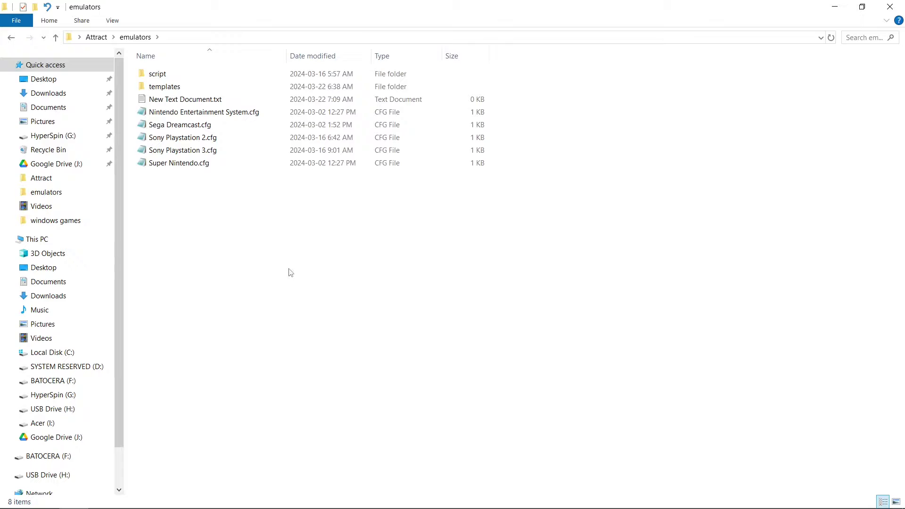
Paste the copied Attract-Mode config into the new document and save it.
double_click(191, 104)
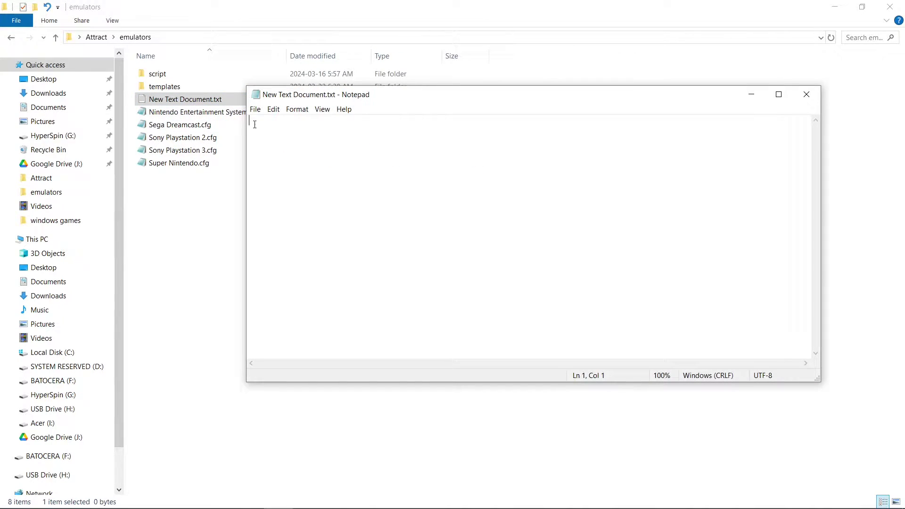
right_click(253, 124)
left_click(282, 169)
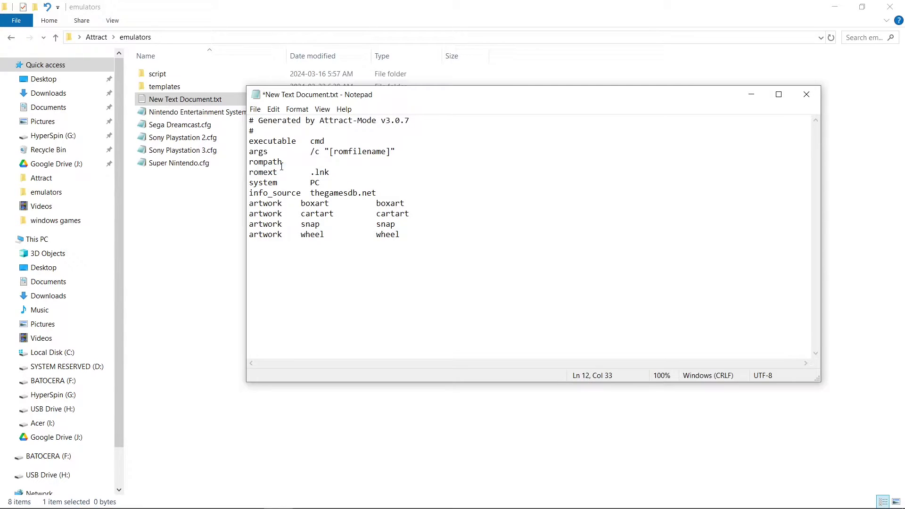
left_click(255, 109)
left_click(271, 155)
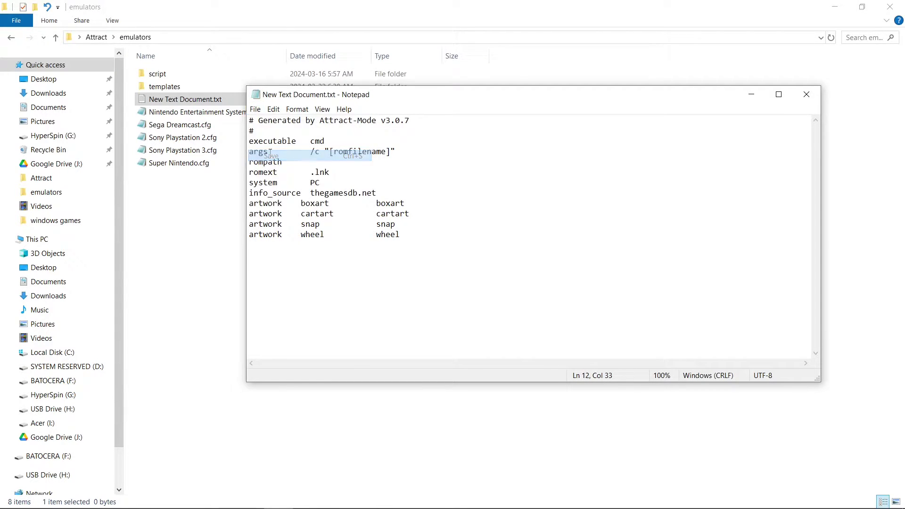
left_click(806, 94)
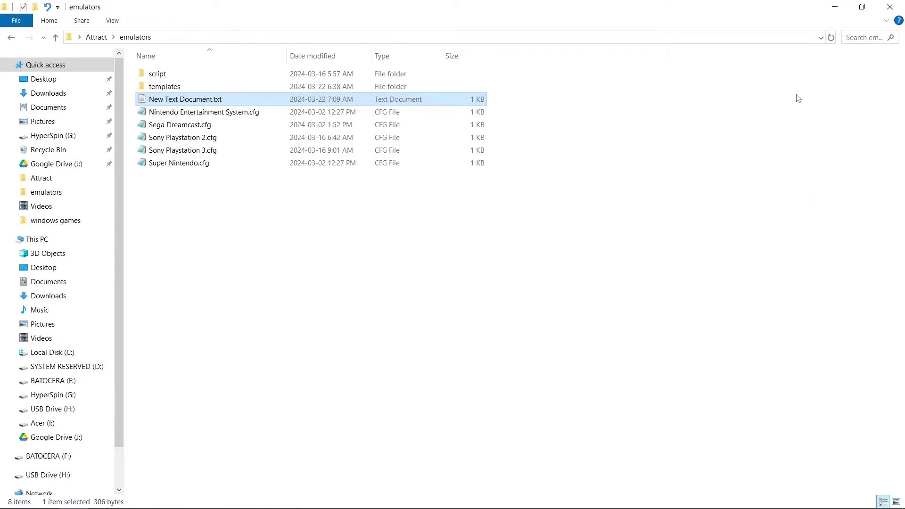
Rename New Text Document.txt to Windows.cfg, accepting the extension-change warning.
right_click(190, 101)
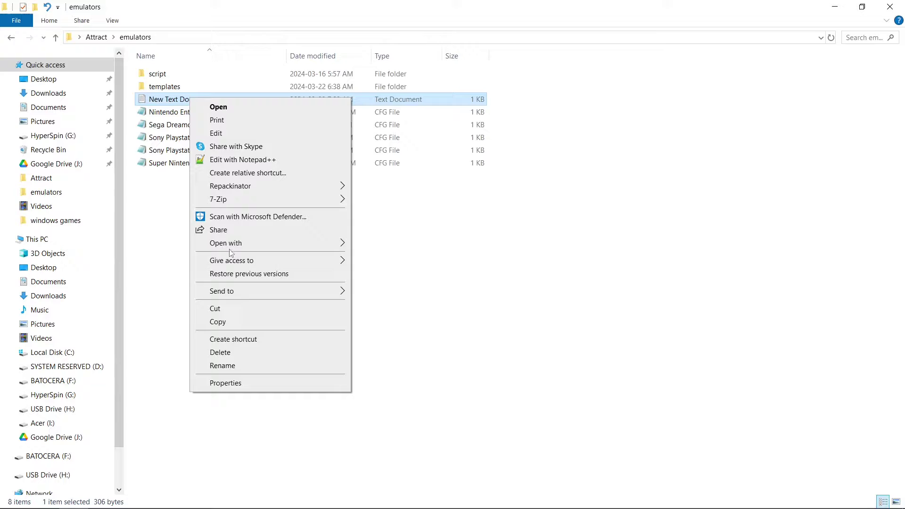
left_click(231, 366)
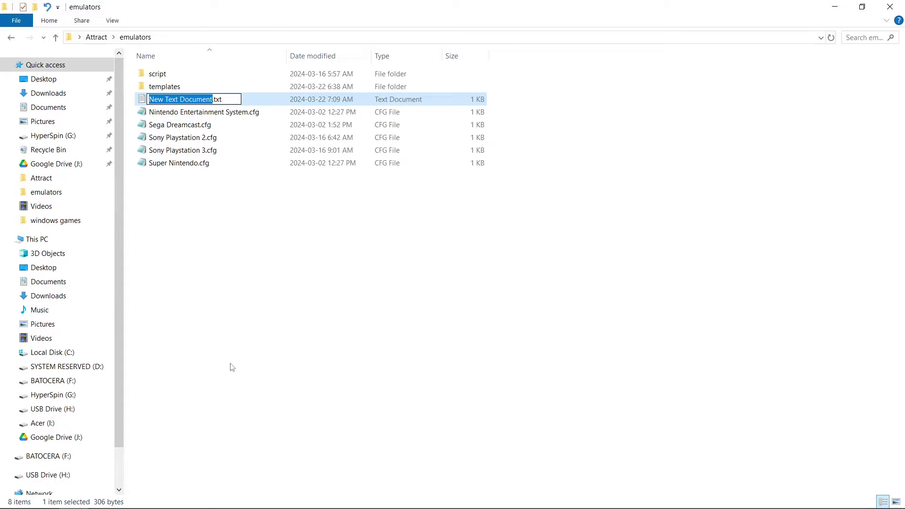
type("W")
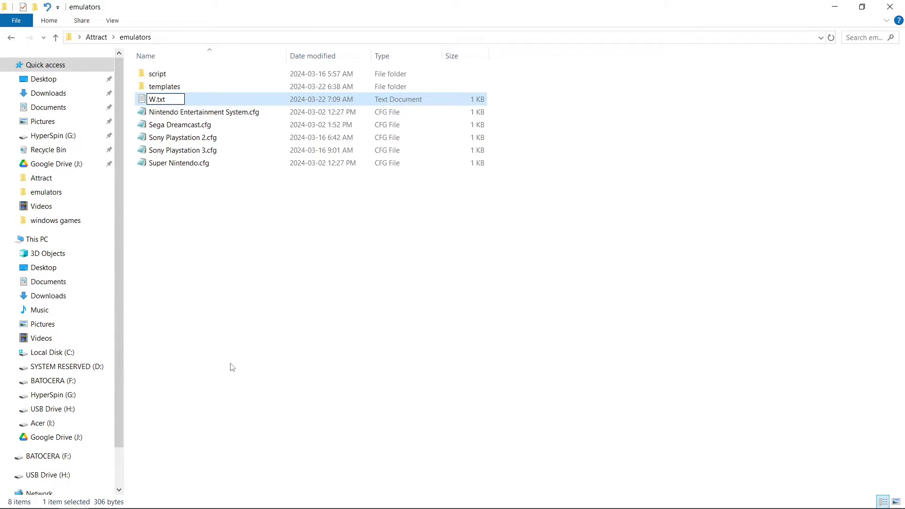
type("indo")
type("ws")
key("Right")
key("BackSpace")
key("BackSpace")
key("BackSpace")
type("cfg")
key("Return")
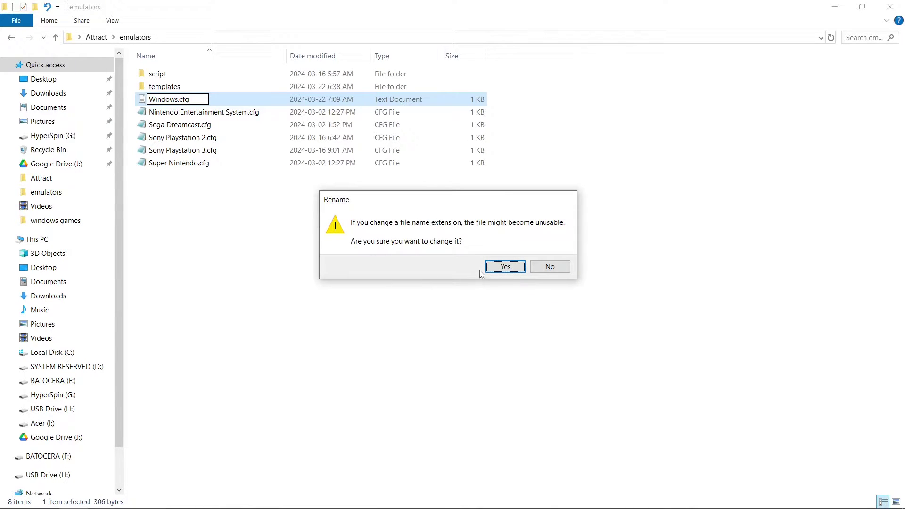
left_click(504, 268)
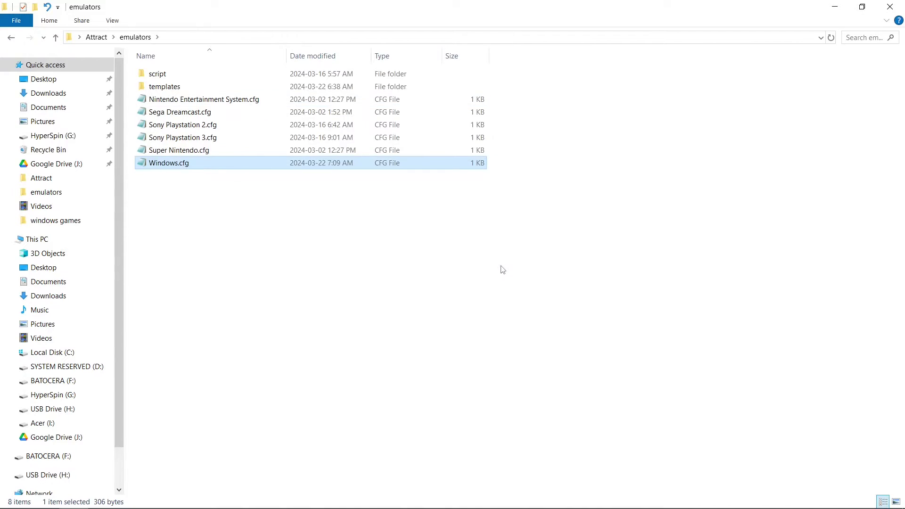
Check Windows.cfg's settings, then open the windows games folder from Attract.
double_click(175, 163)
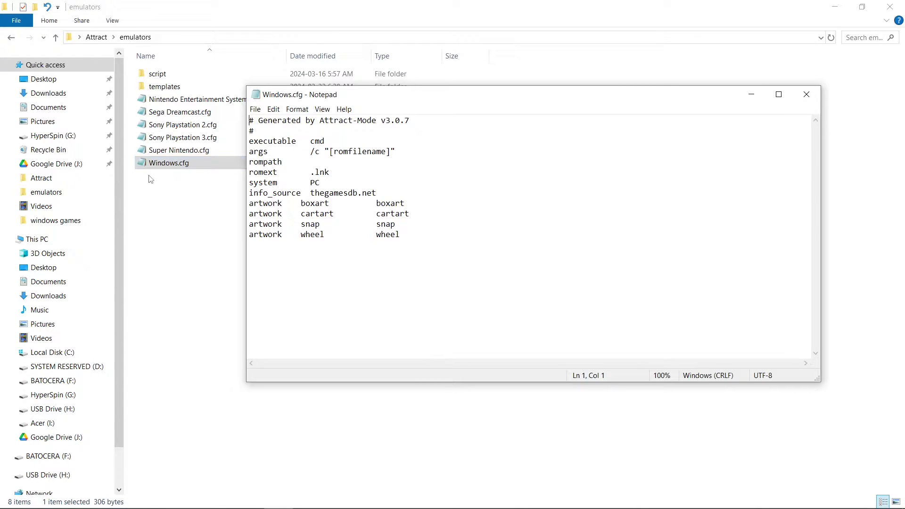
left_click(97, 37)
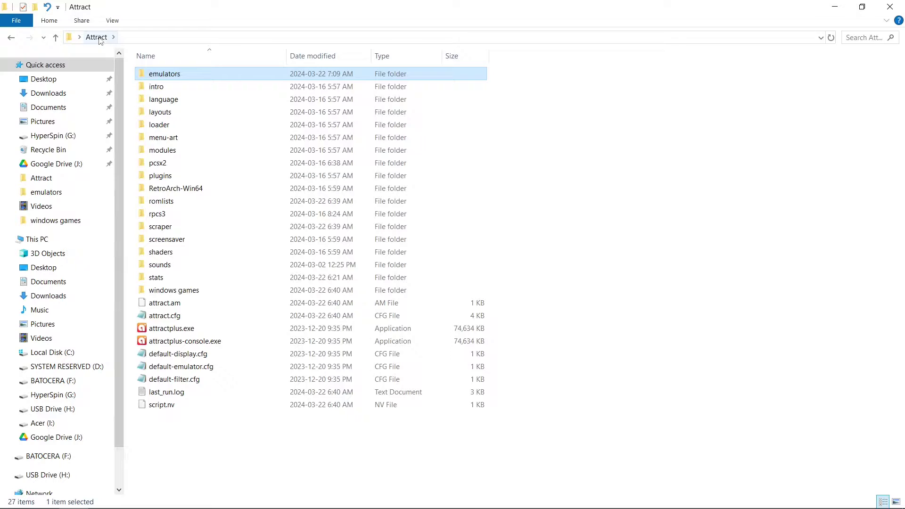
double_click(183, 291)
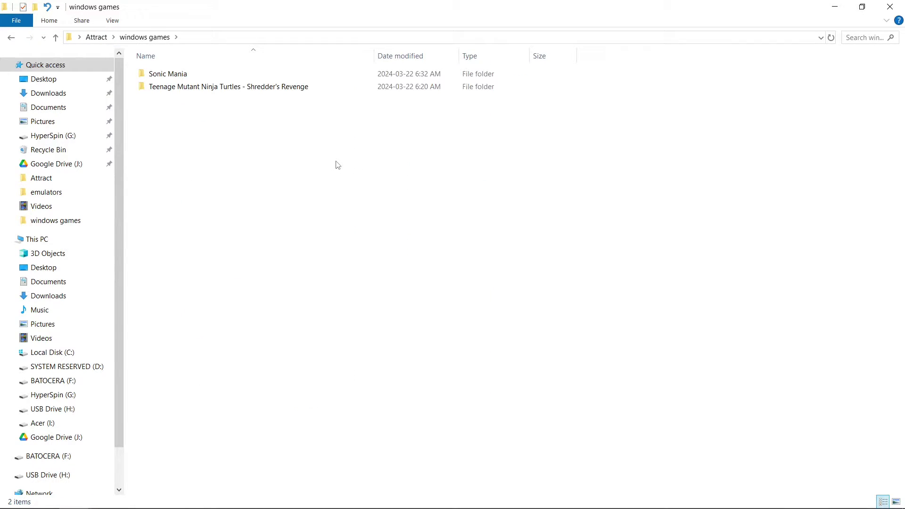
Copy the windows games folder's full path with a trailing backslash, then return to Attract.
left_click(228, 38)
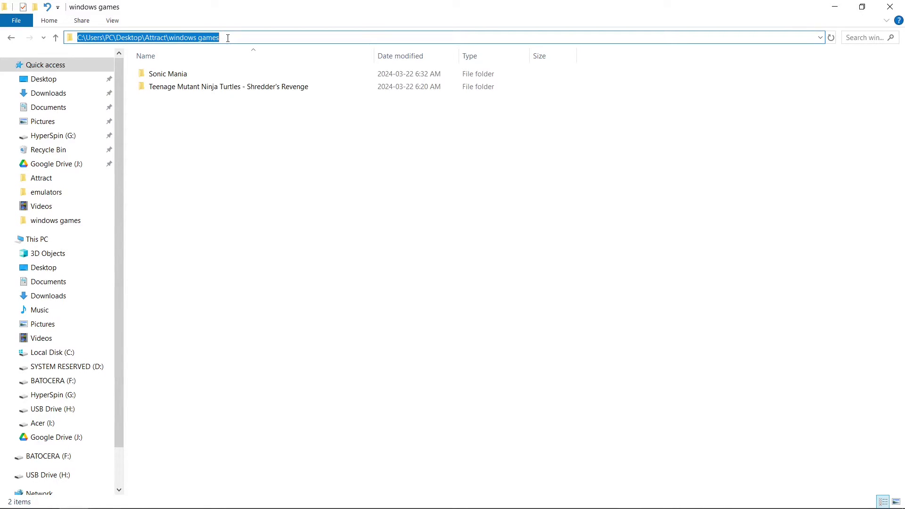
left_click(227, 38)
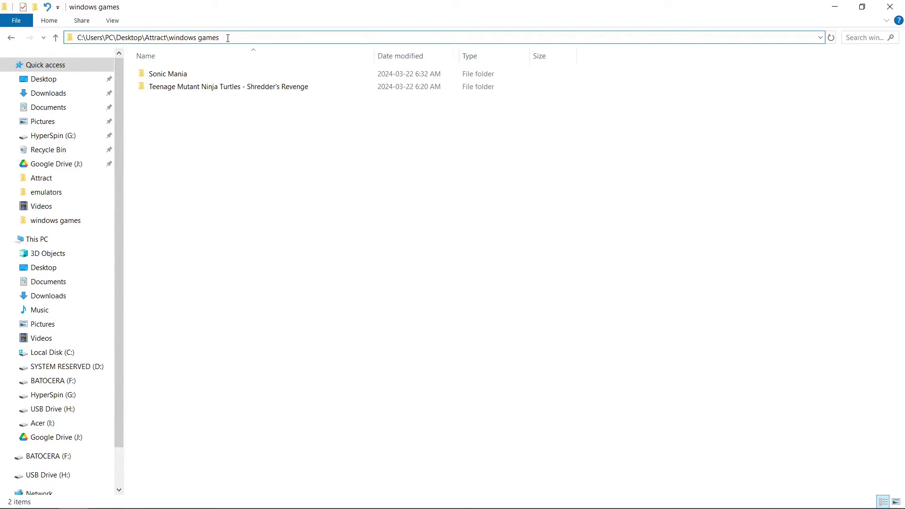
type("\\")
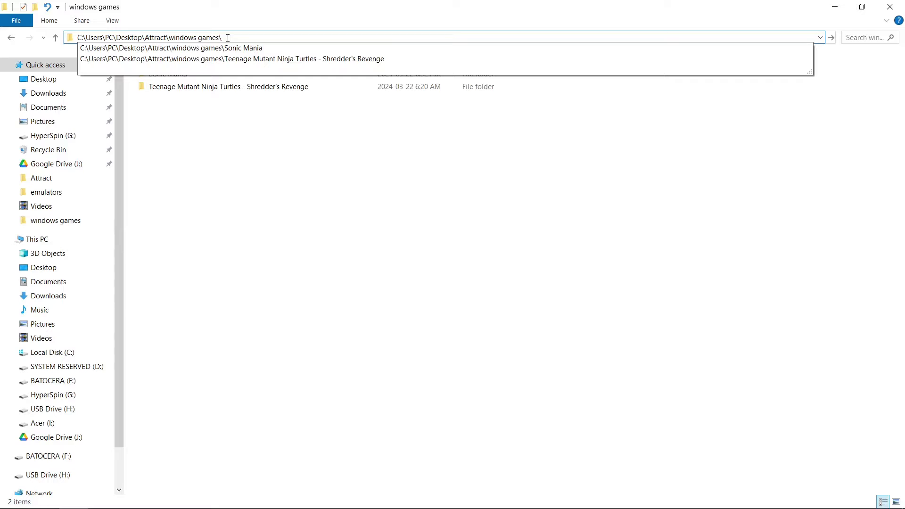
left_click_drag(228, 38, 78, 38)
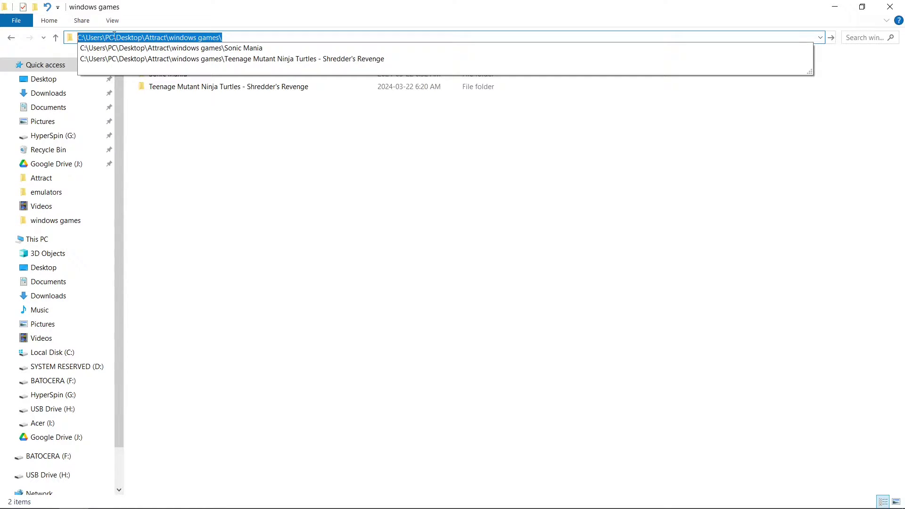
right_click(114, 36)
left_click(144, 71)
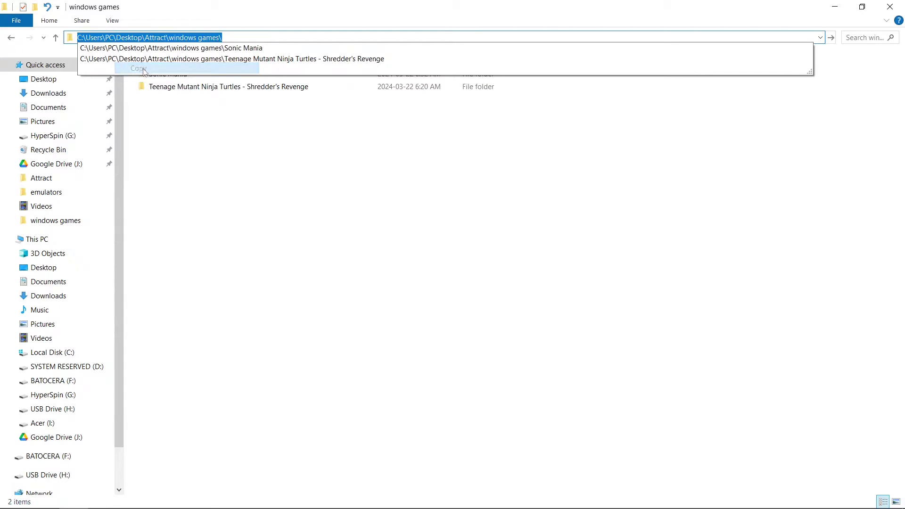
left_click(253, 170)
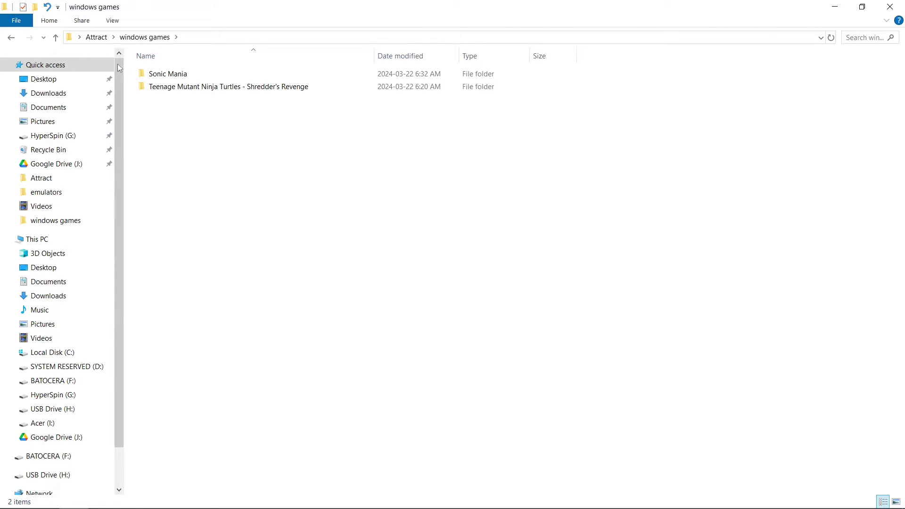
left_click(95, 38)
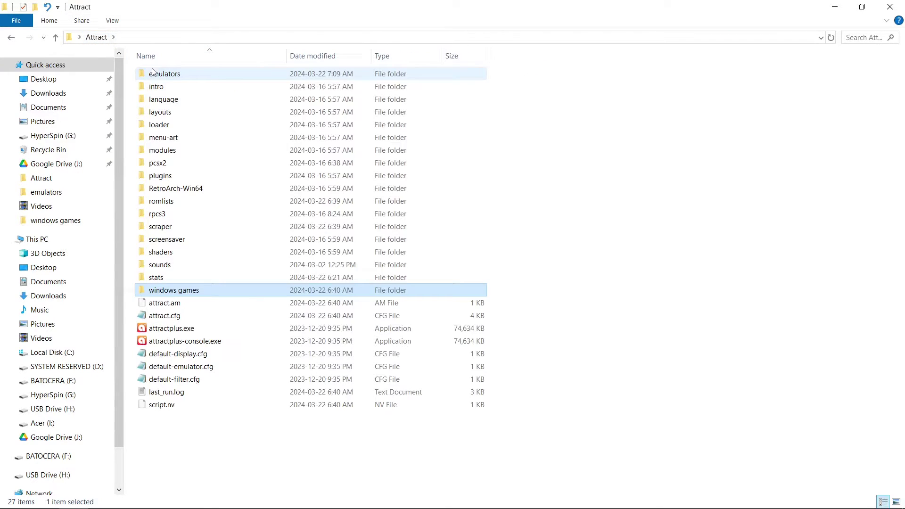
Open emulators\Windows.cfg and paste the windows games path as the rompath.
double_click(172, 77)
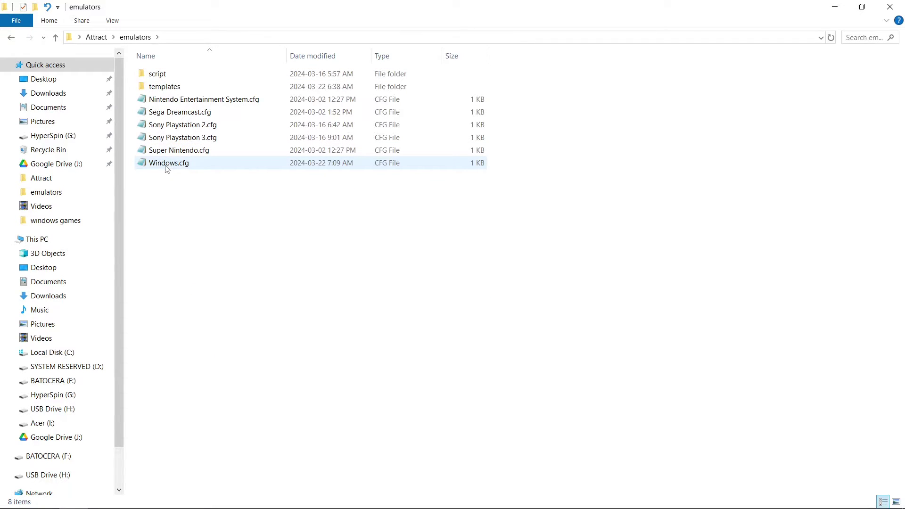
double_click(166, 163)
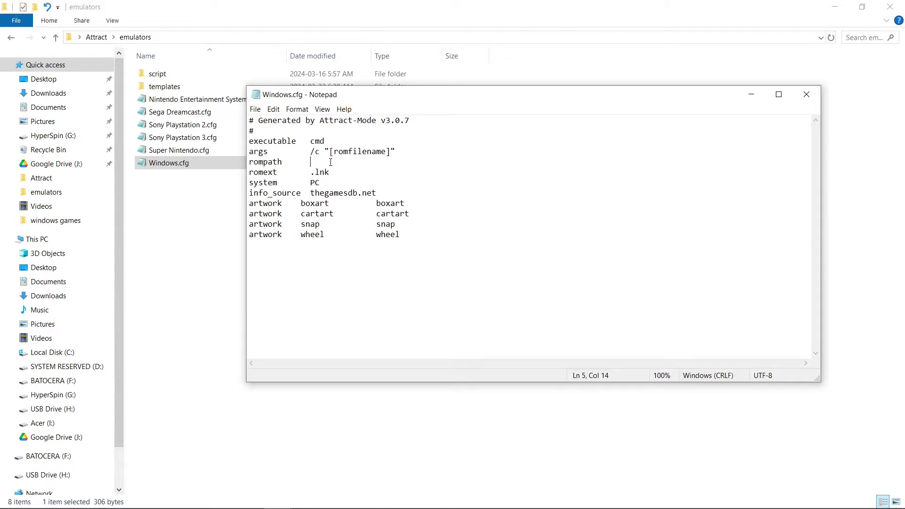
right_click(312, 162)
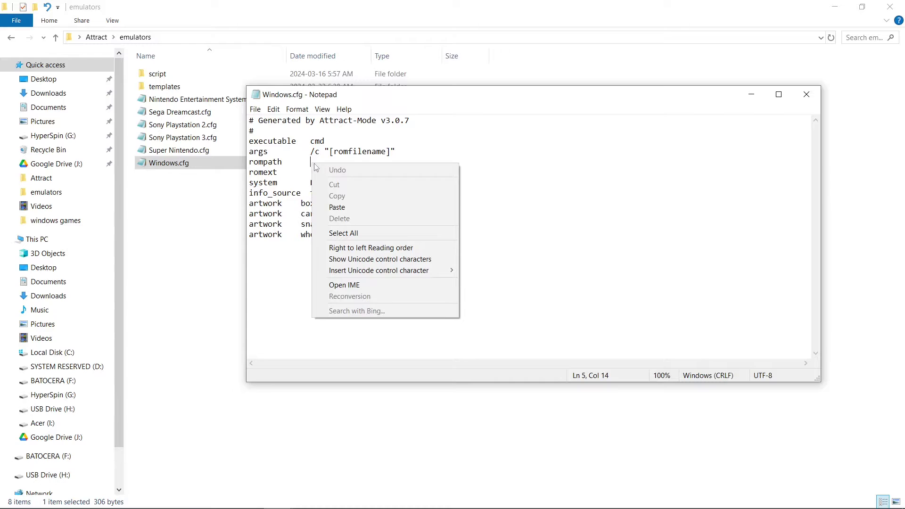
left_click(349, 208)
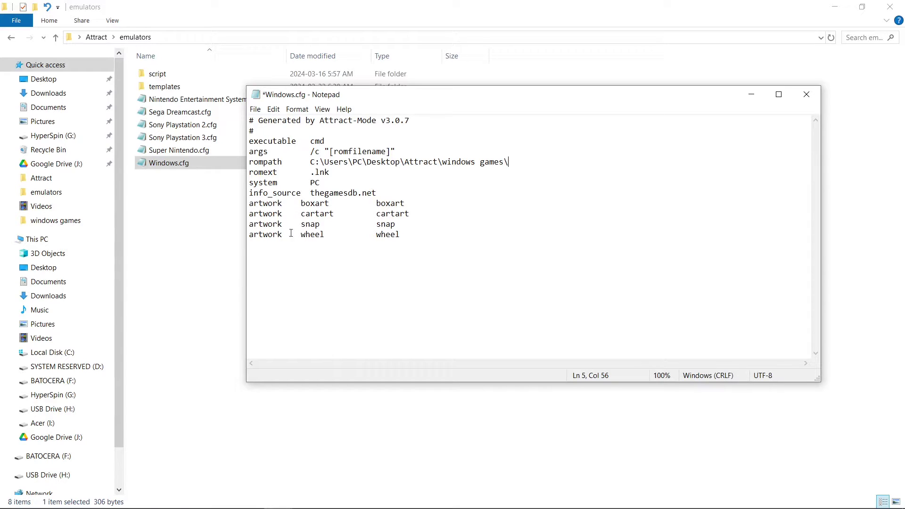
Prefix the boxart, cartart, snap and wheel artwork entries with the windows games path.
left_click(376, 204)
right_click(377, 204)
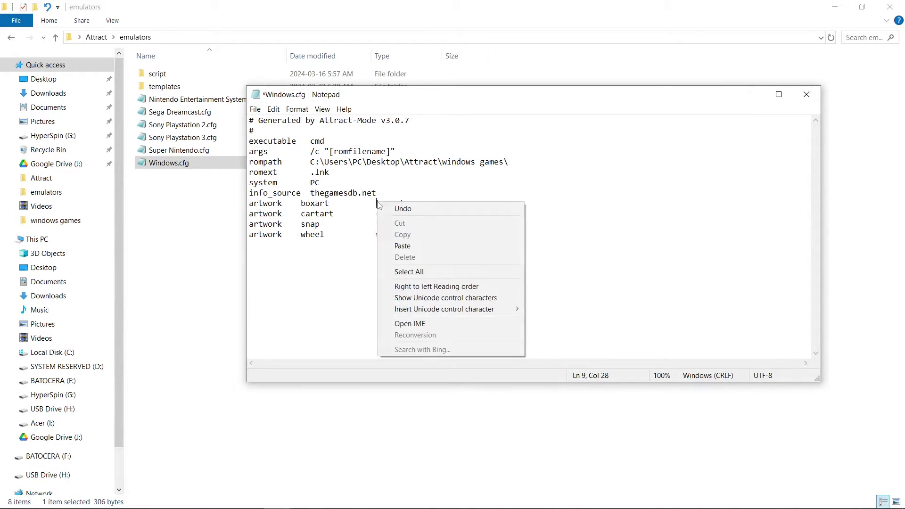
left_click(396, 244)
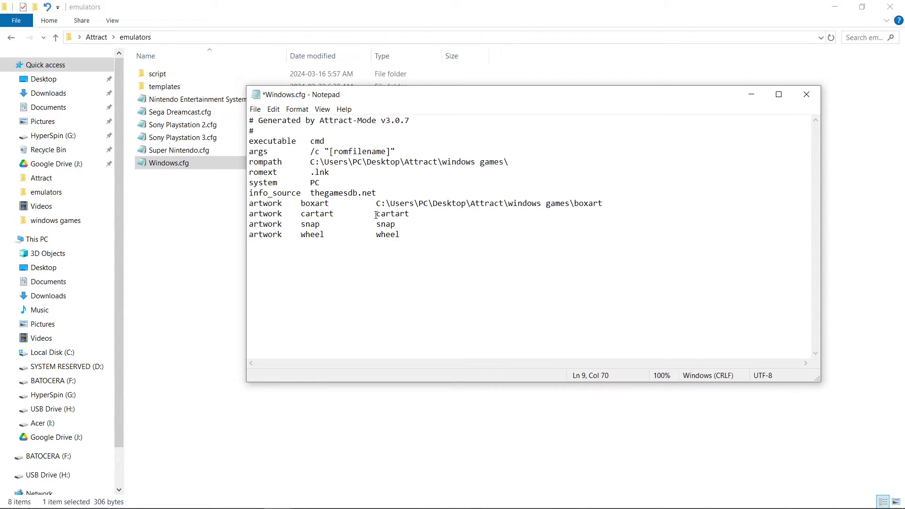
right_click(378, 213)
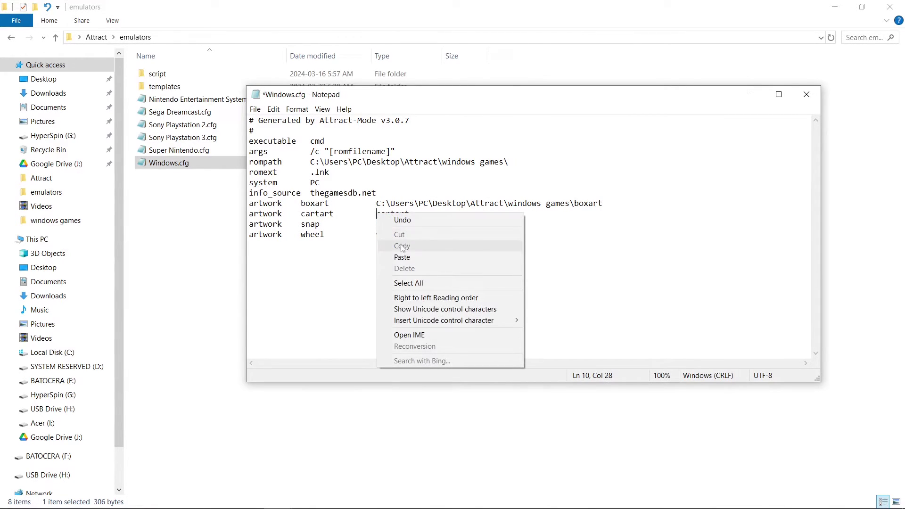
left_click(391, 256)
left_click(378, 224)
right_click(377, 225)
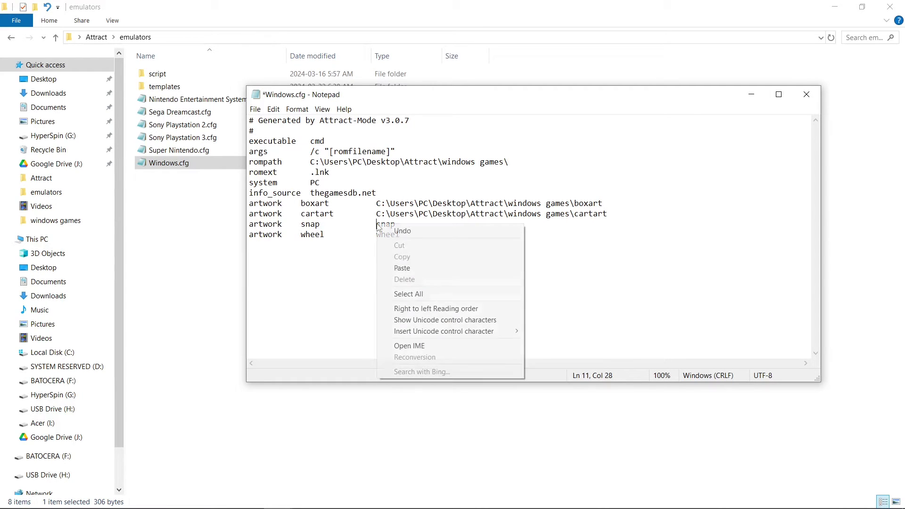
left_click(391, 267)
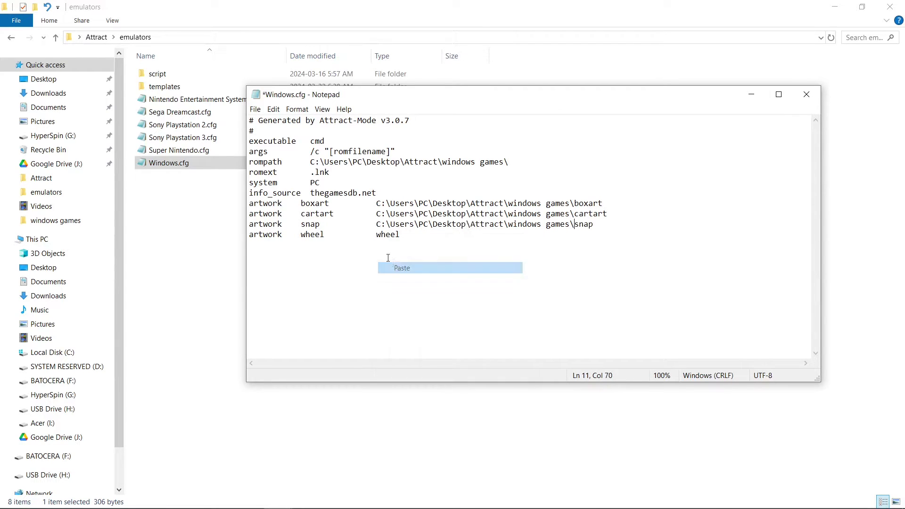
right_click(377, 235)
left_click(405, 278)
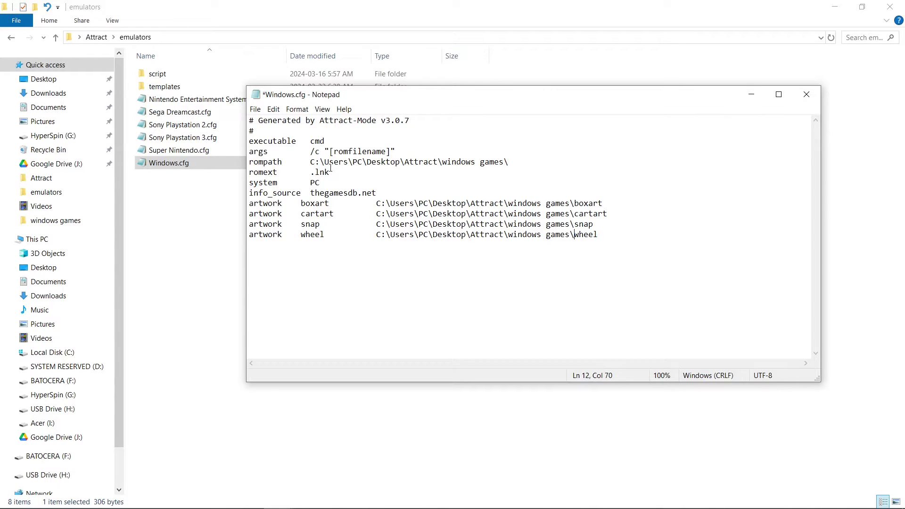
Save the edited Windows.cfg and close Notepad.
left_click(257, 110)
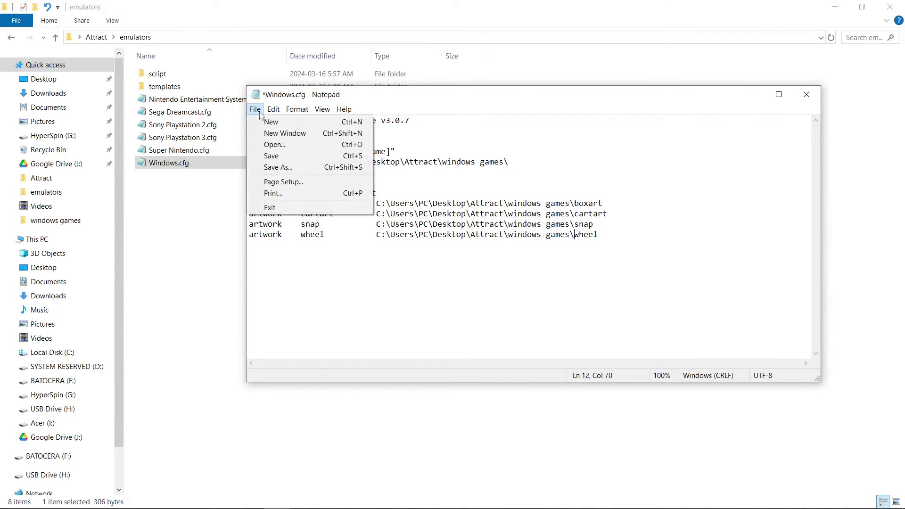
left_click(275, 158)
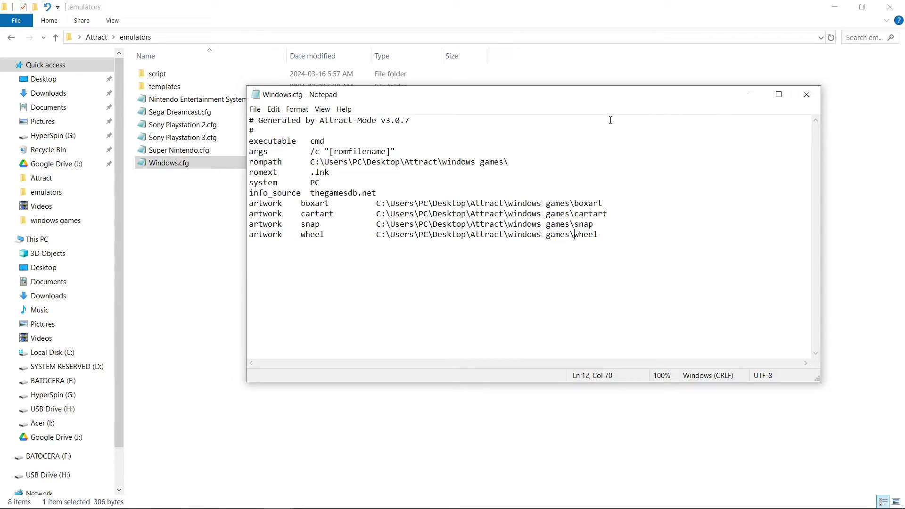
left_click(811, 94)
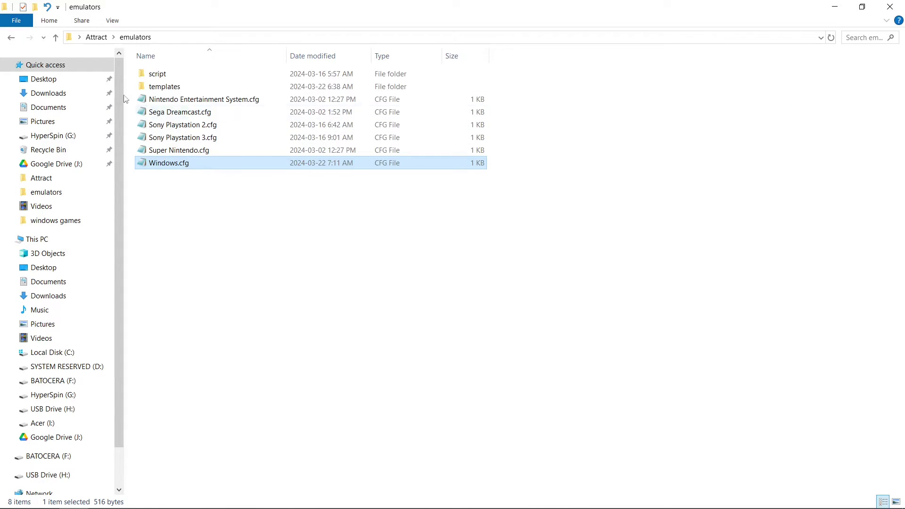
Create a SonicMania.exe shortcut and move it into the windows games folder.
left_click(56, 39)
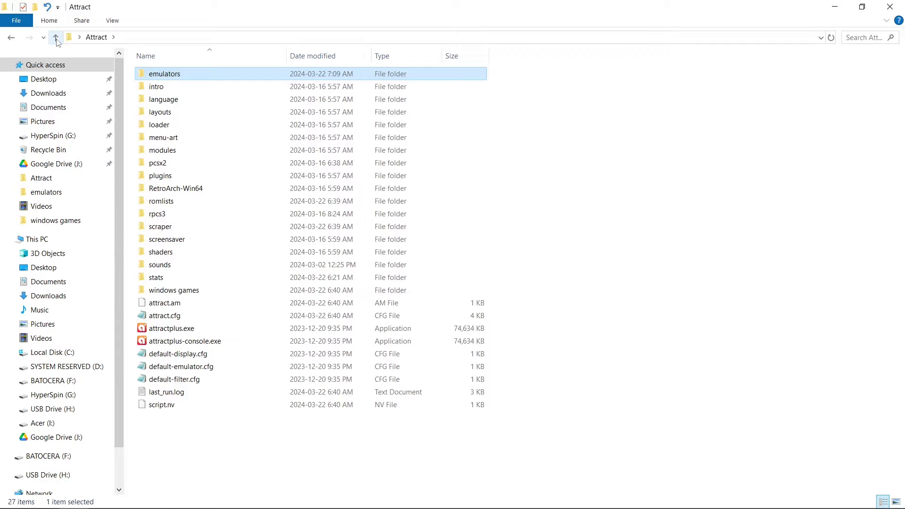
double_click(172, 291)
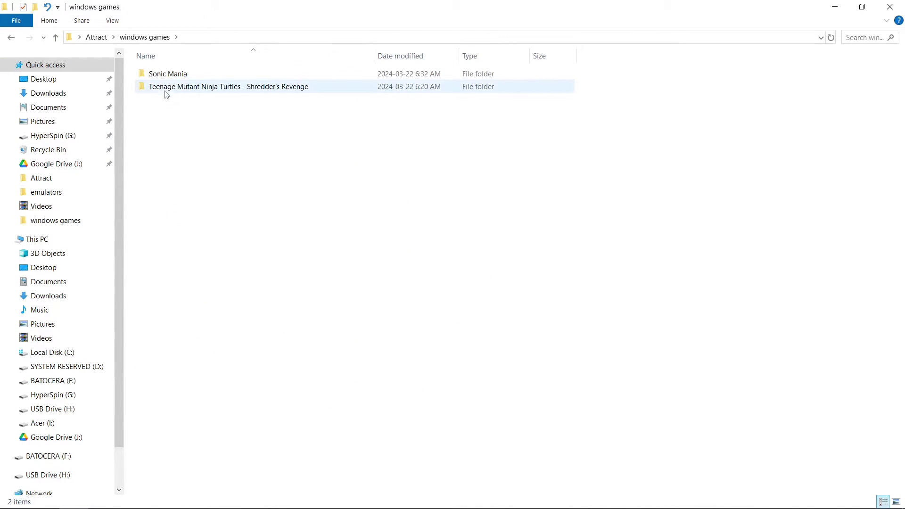
double_click(174, 78)
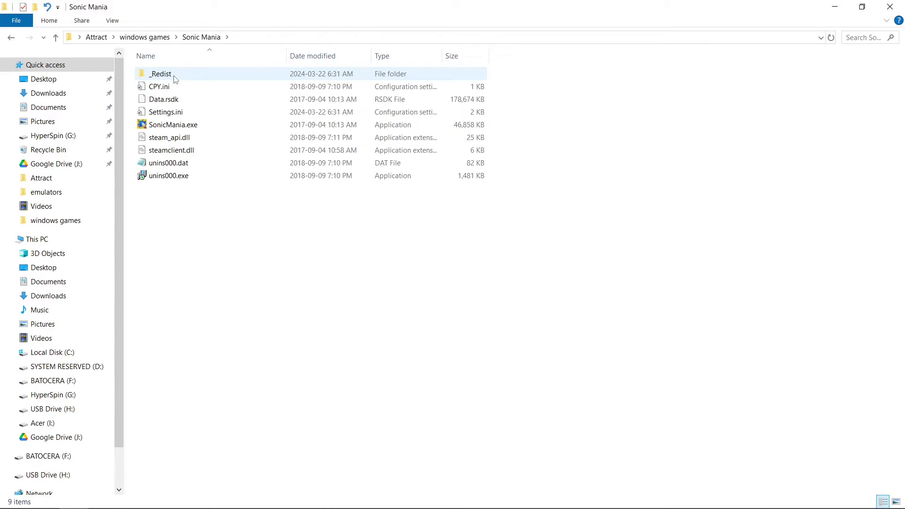
left_click(157, 128)
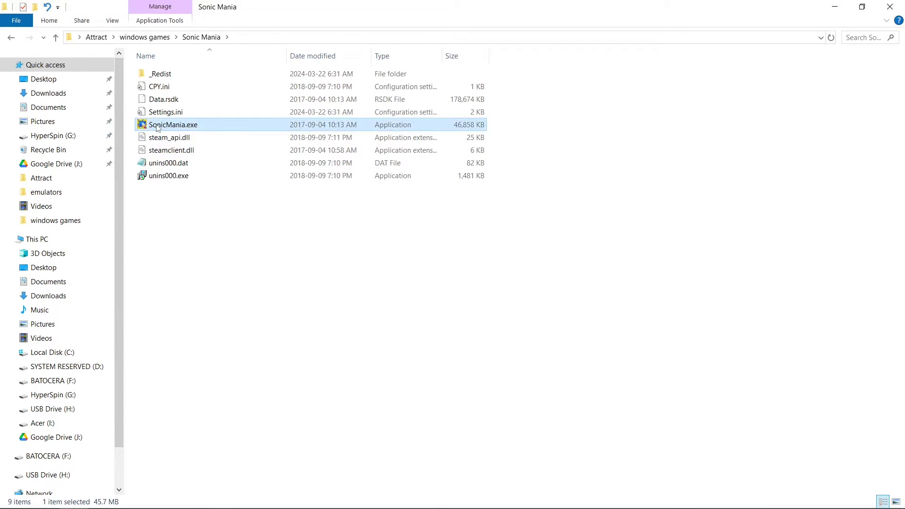
right_click(158, 128)
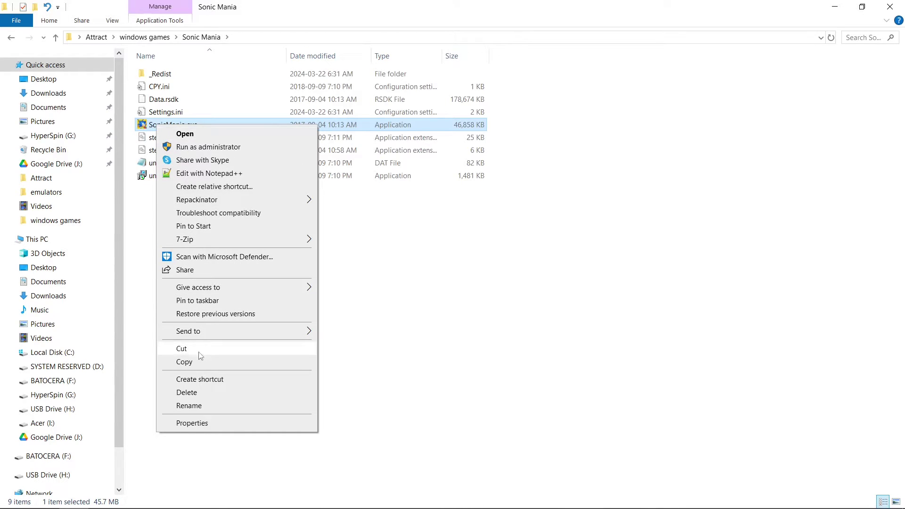
left_click(200, 379)
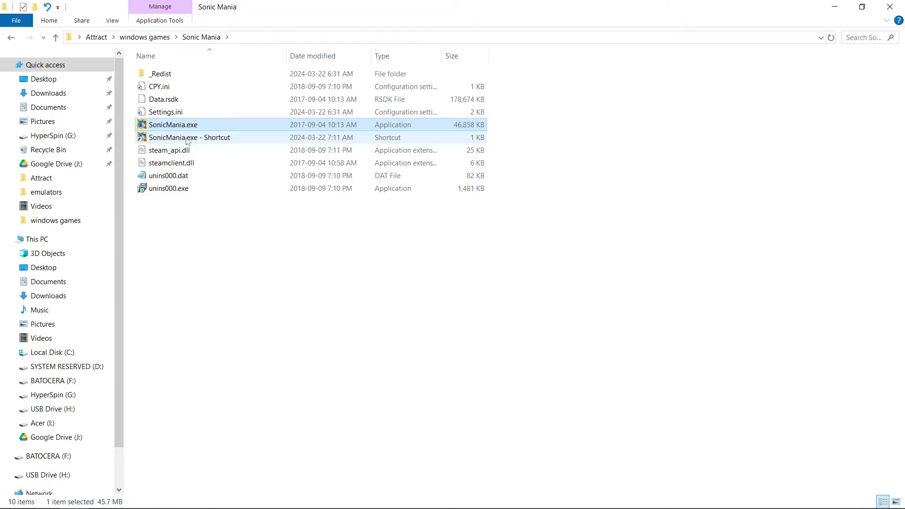
left_click(175, 138)
right_click(174, 140)
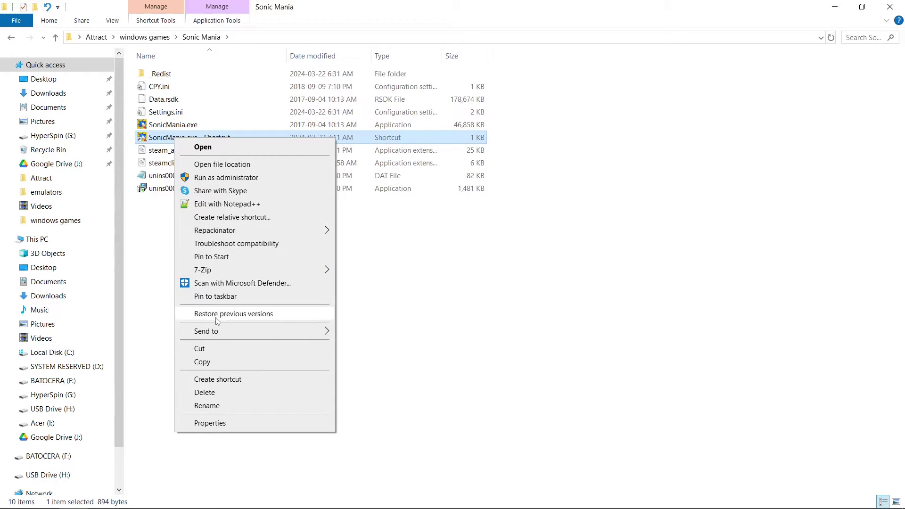
left_click(215, 348)
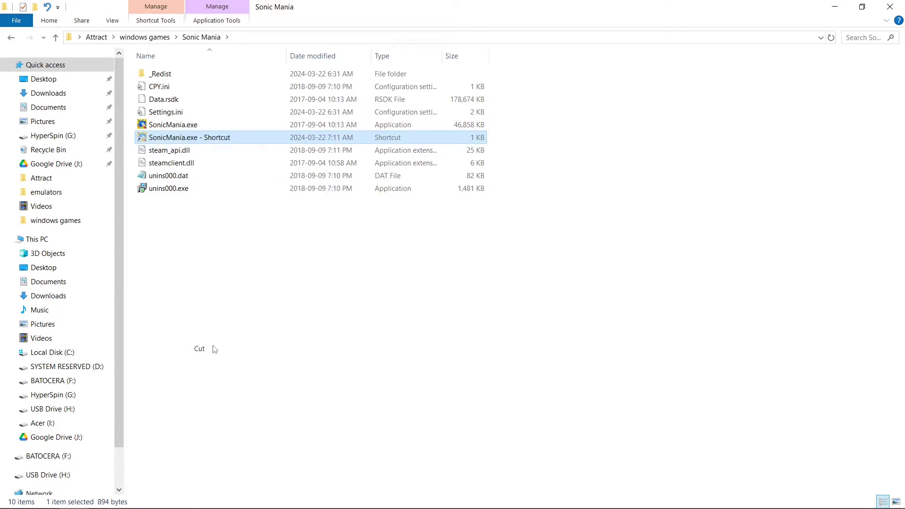
left_click(57, 39)
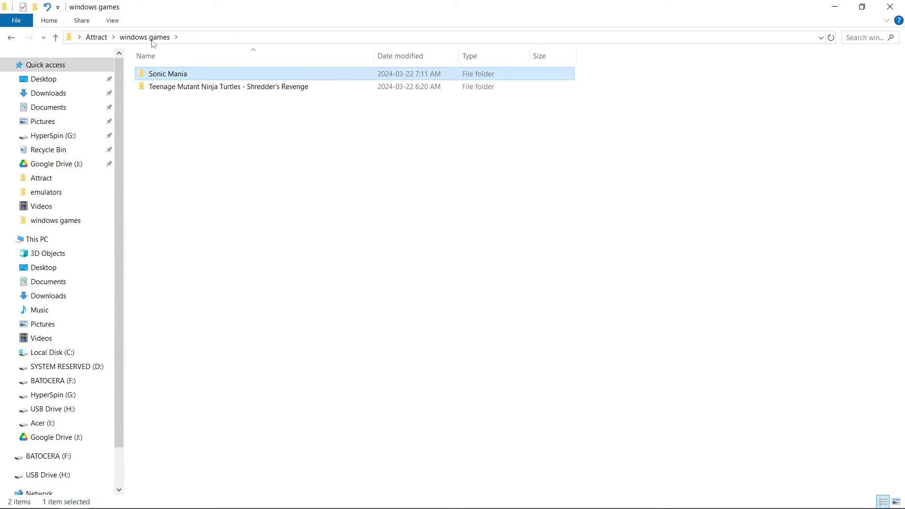
right_click(179, 142)
left_click(222, 227)
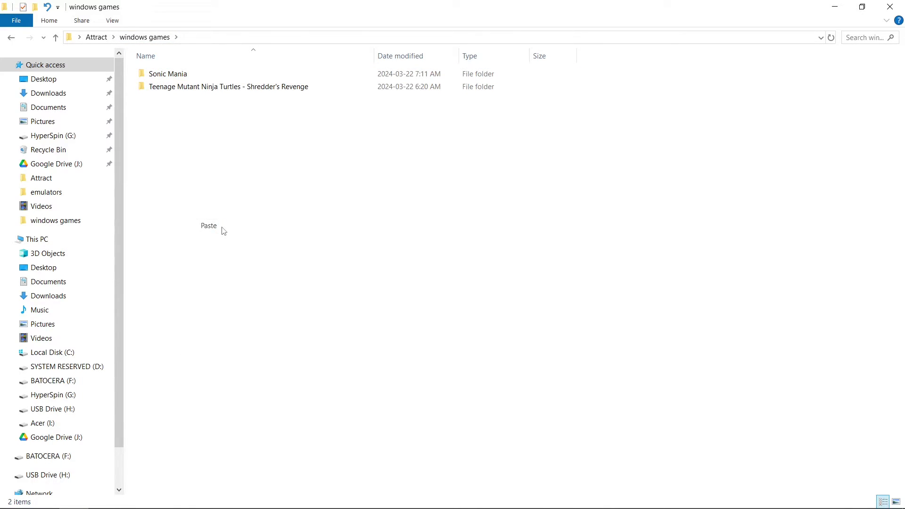
Create a TMNT.exe shortcut in the Turtles folder and move it up into windows games.
double_click(196, 88)
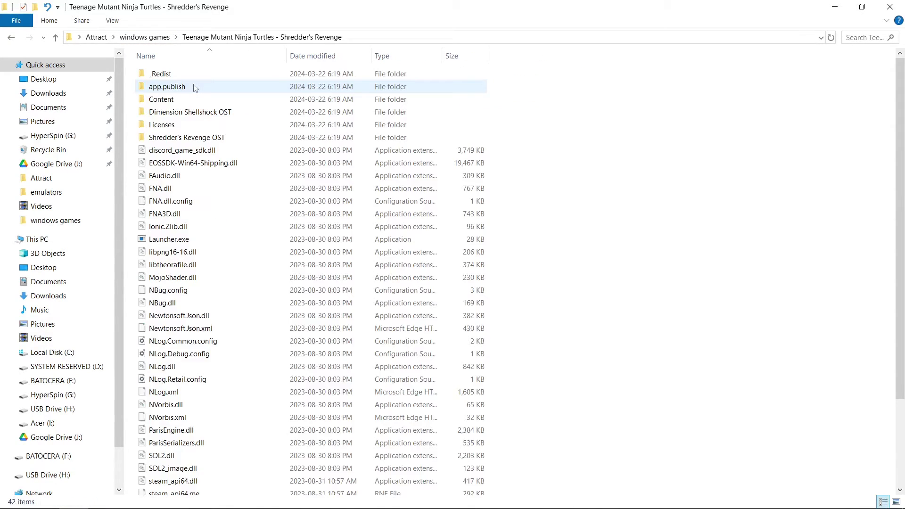
scroll(239, 330, "down", 3)
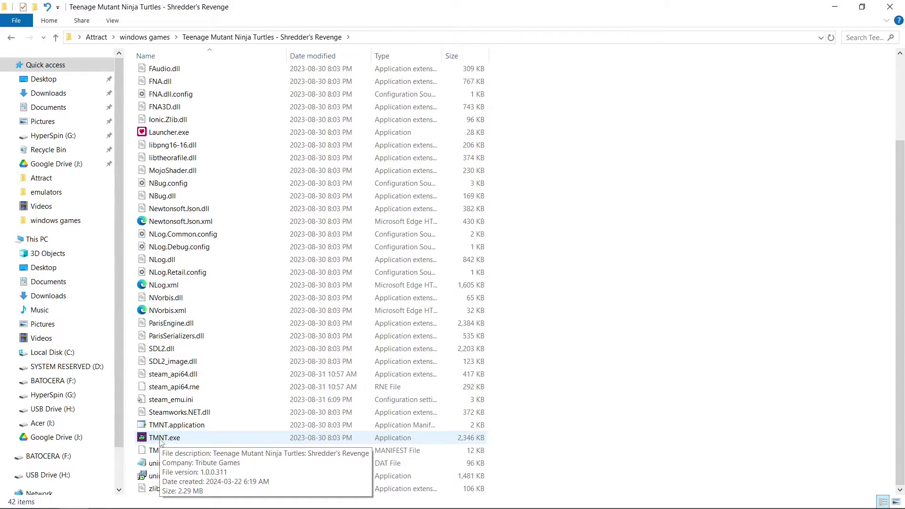
right_click(163, 441)
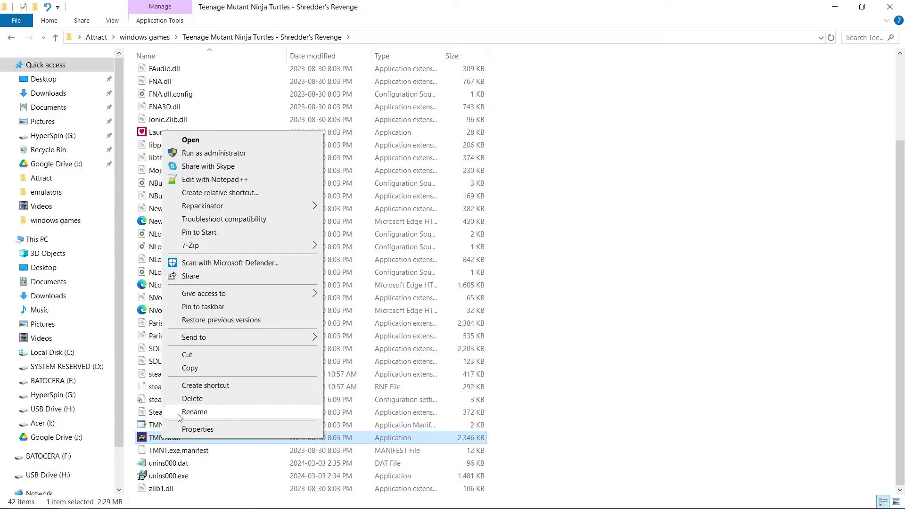
left_click(190, 389)
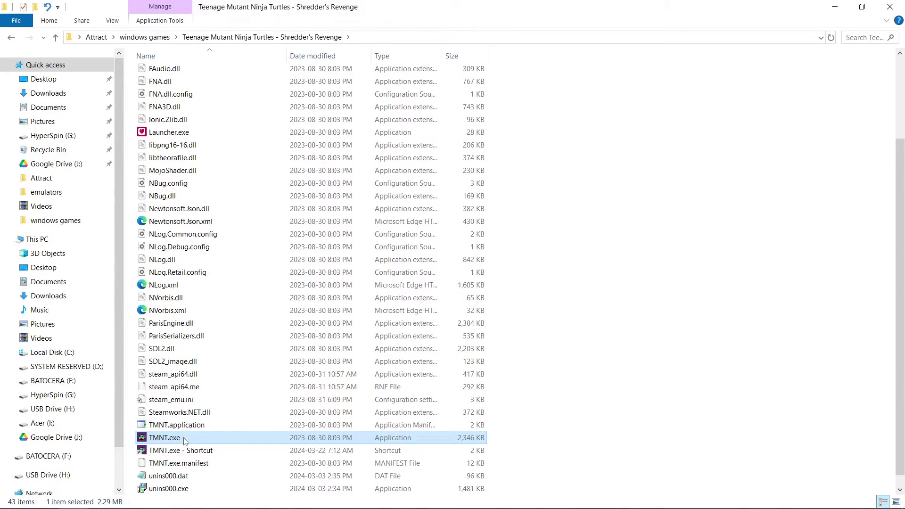
right_click(183, 455)
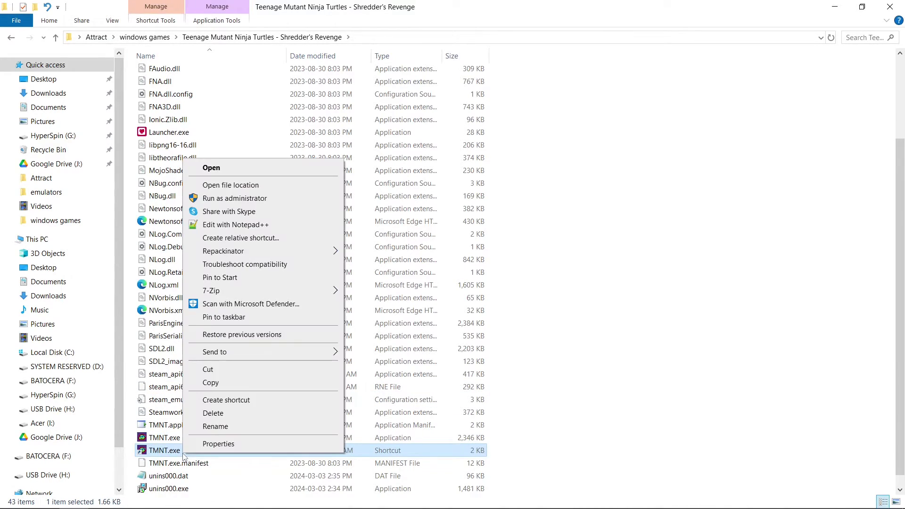
left_click(211, 370)
left_click(56, 41)
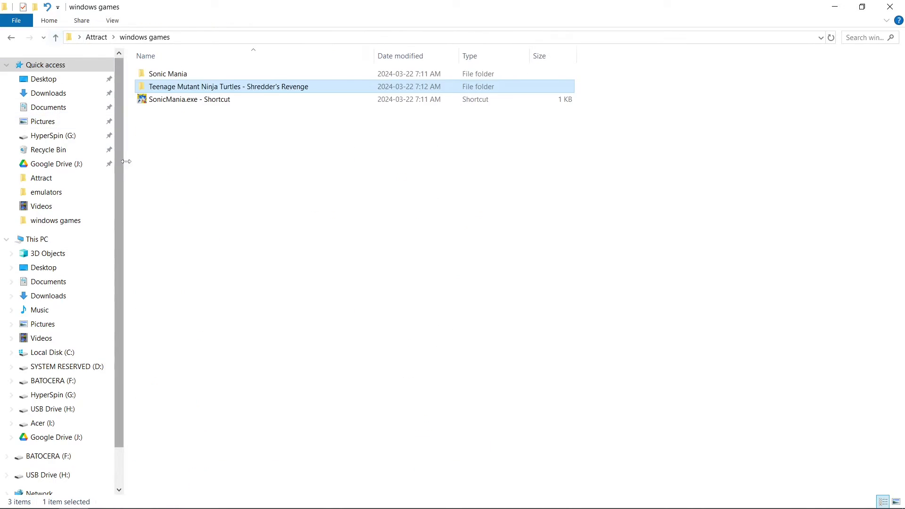
right_click(158, 161)
left_click(194, 245)
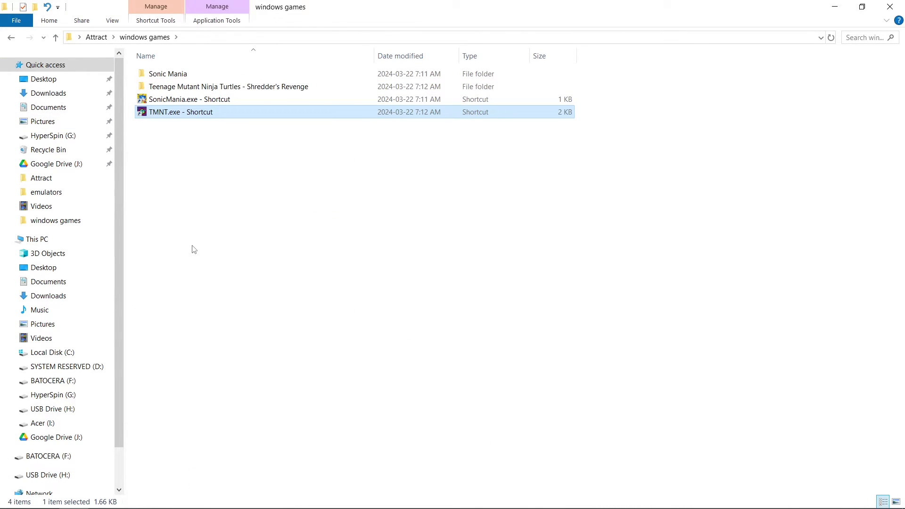
Rename the SonicMania.exe shortcut to 'Sonic Mania' using the folder's copied name.
left_click(175, 74)
left_click(165, 75)
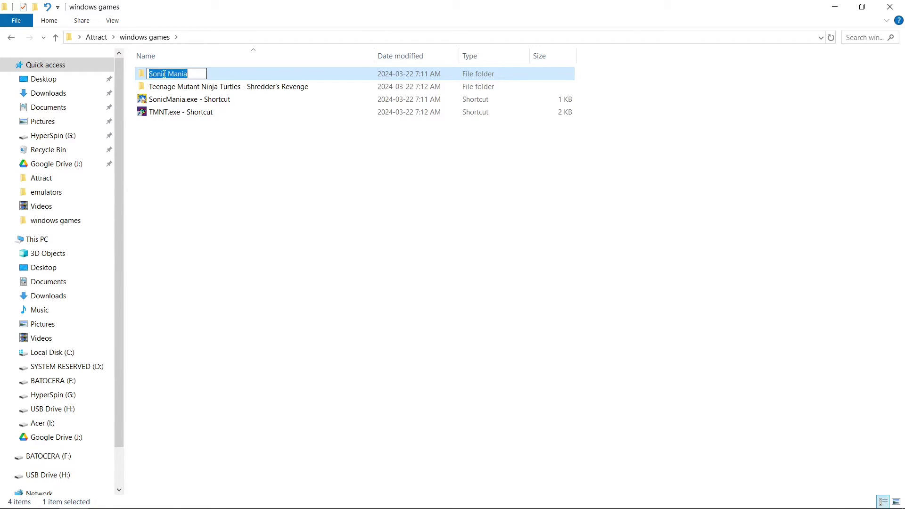
right_click(164, 74)
left_click(192, 109)
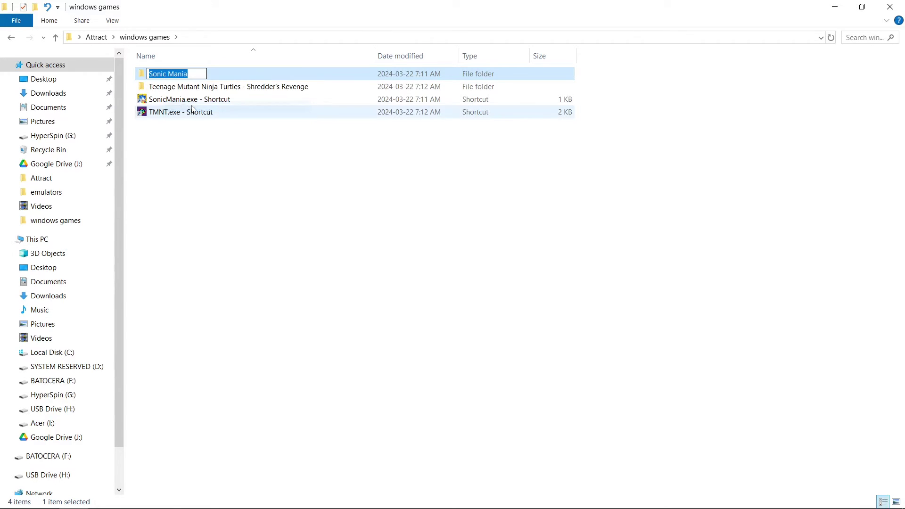
left_click(172, 102)
left_click(173, 102)
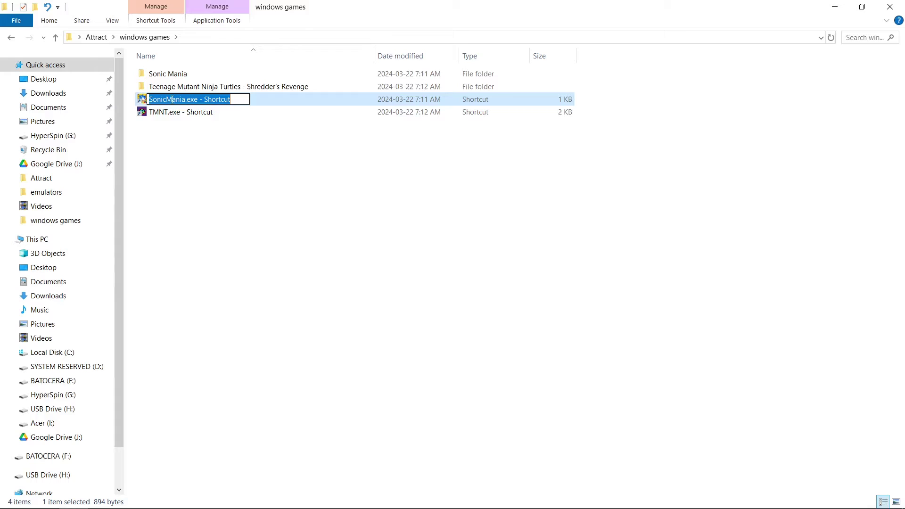
right_click(173, 100)
left_click(193, 145)
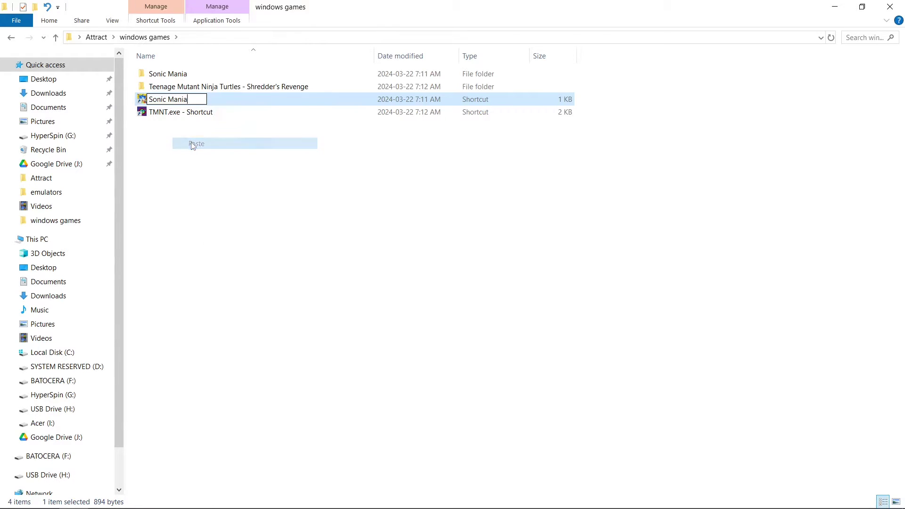
Rename the TMNT.exe shortcut to 'Teenage Mutant Ninja Turtles - Shredder's Revenge'.
left_click(210, 88)
left_click(184, 90)
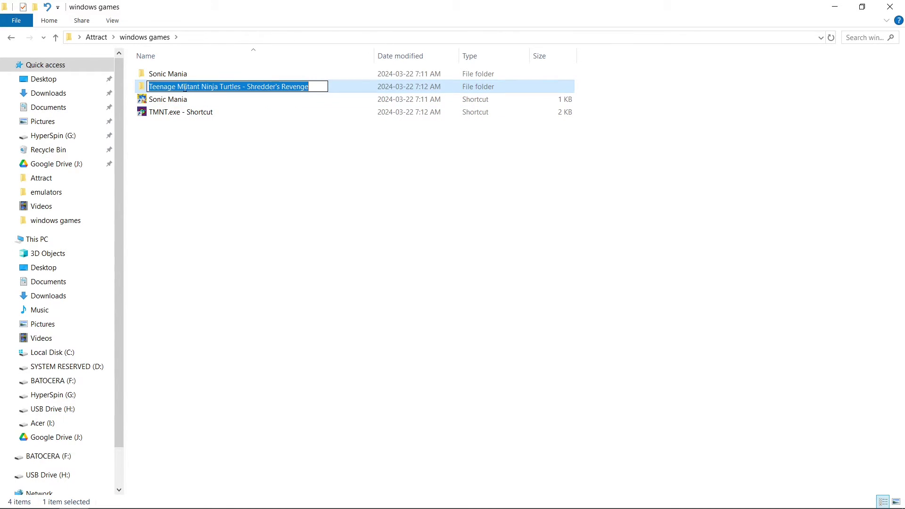
right_click(184, 89)
left_click(206, 121)
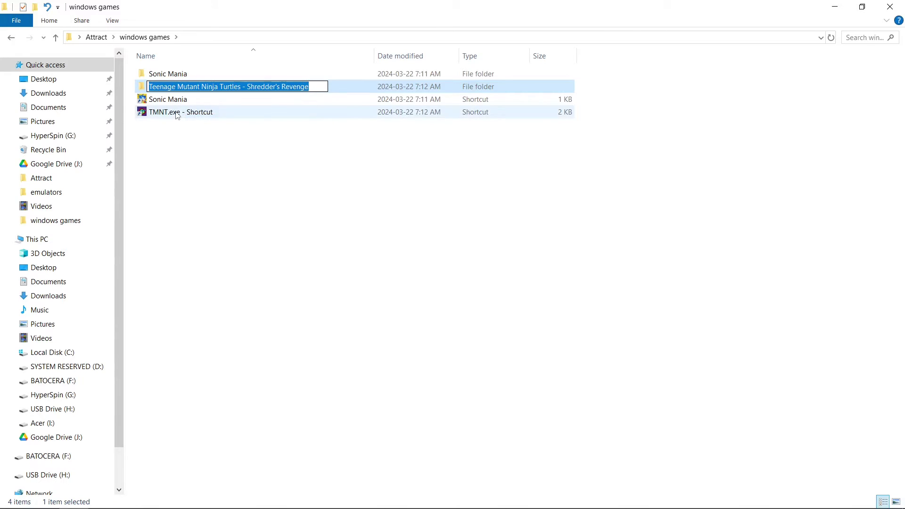
left_click(171, 114)
left_click(171, 114)
right_click(171, 116)
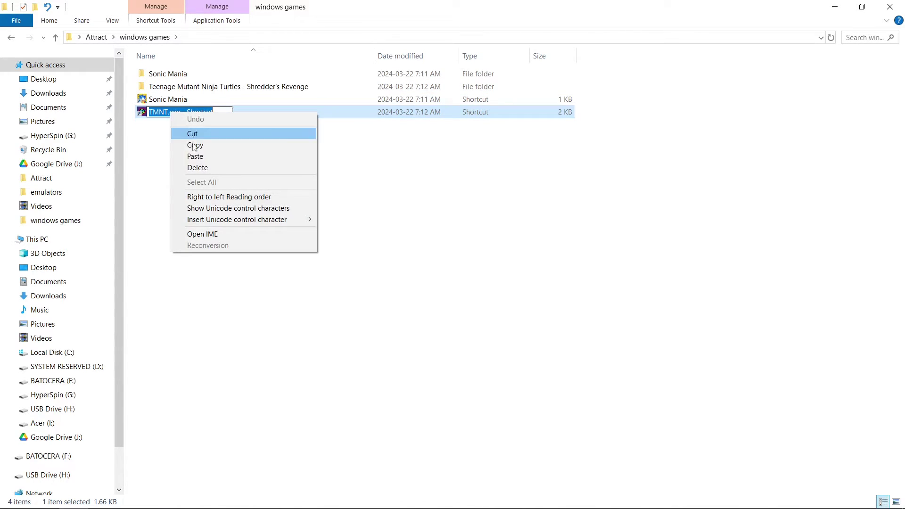
left_click(198, 157)
left_click(280, 230)
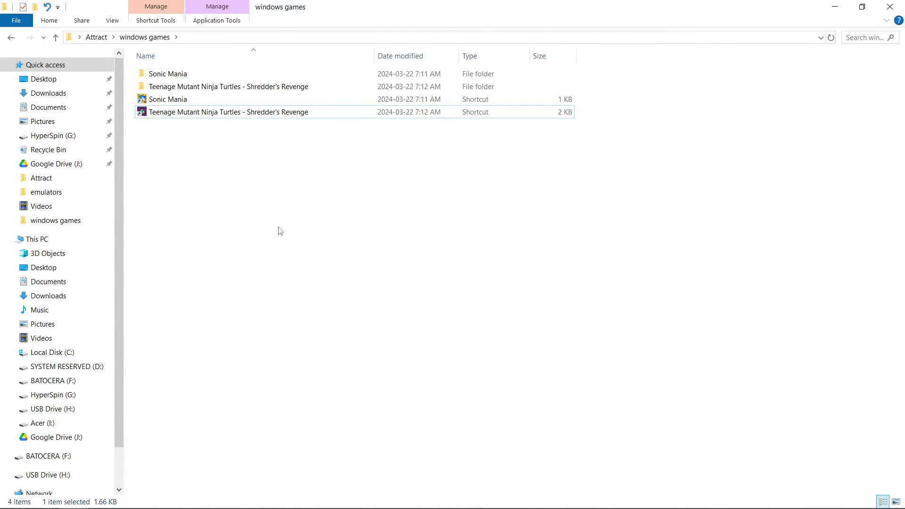
Return to the Attract folder and launch attractplus-console.exe.
left_click(96, 37)
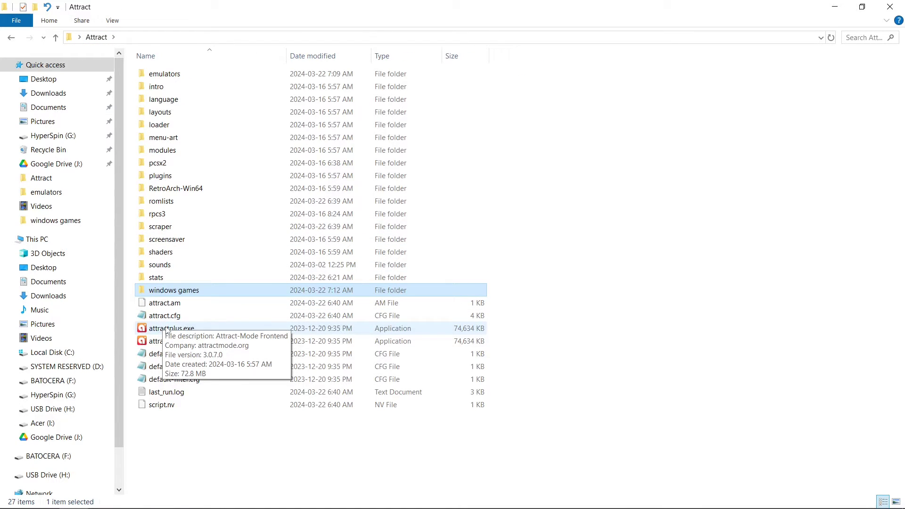
double_click(204, 341)
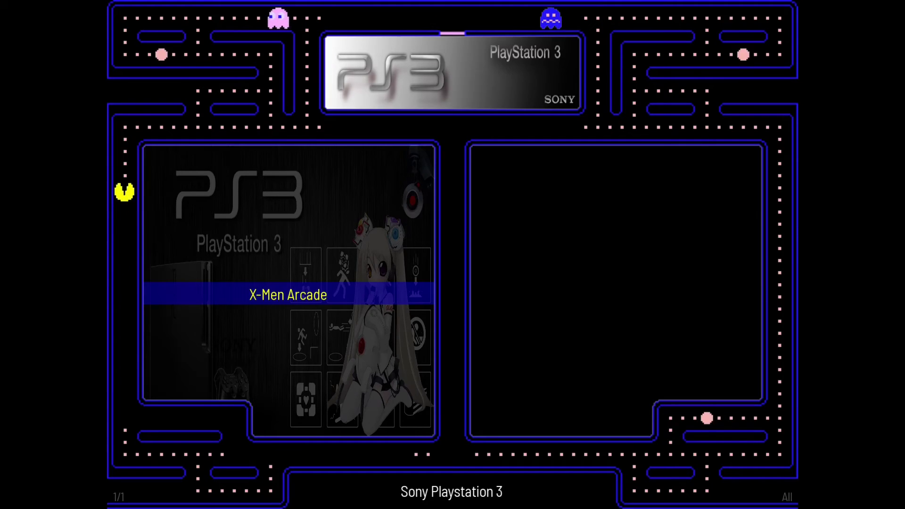
Generate the Windows emulator's rom list under Configure > Emulators, producing 2 entries.
key("Tab")
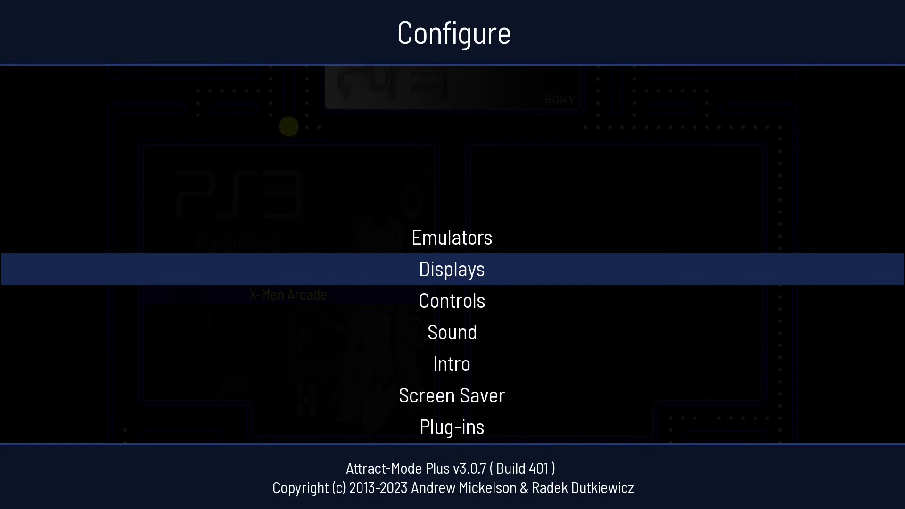
key("Up")
key("Return")
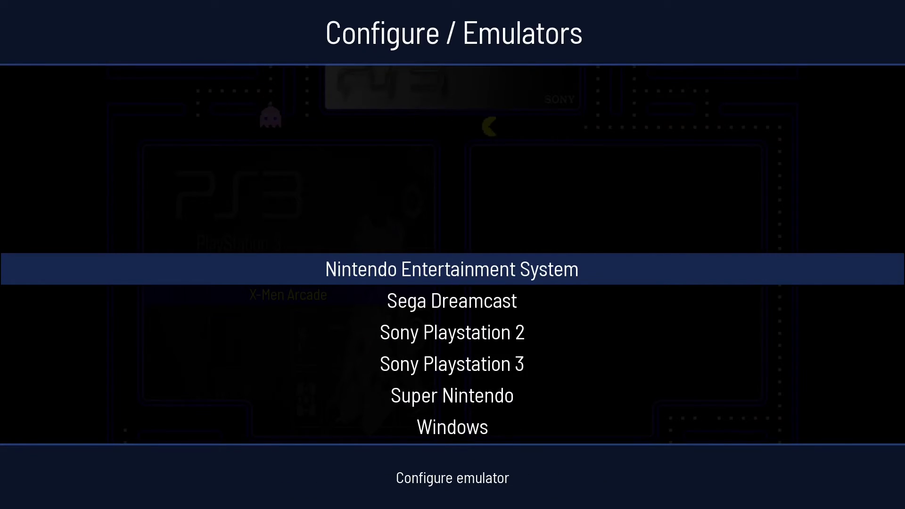
key("Down")
key("Down")
key("Down")
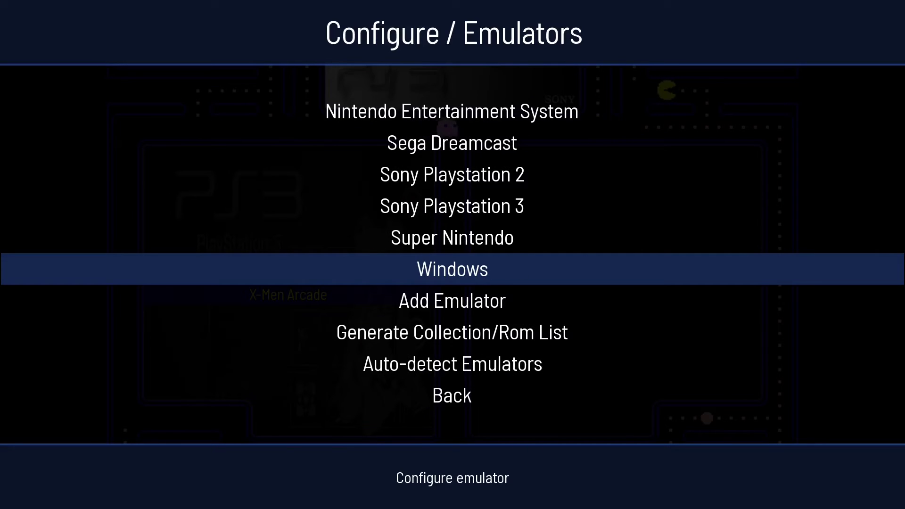
key("Return")
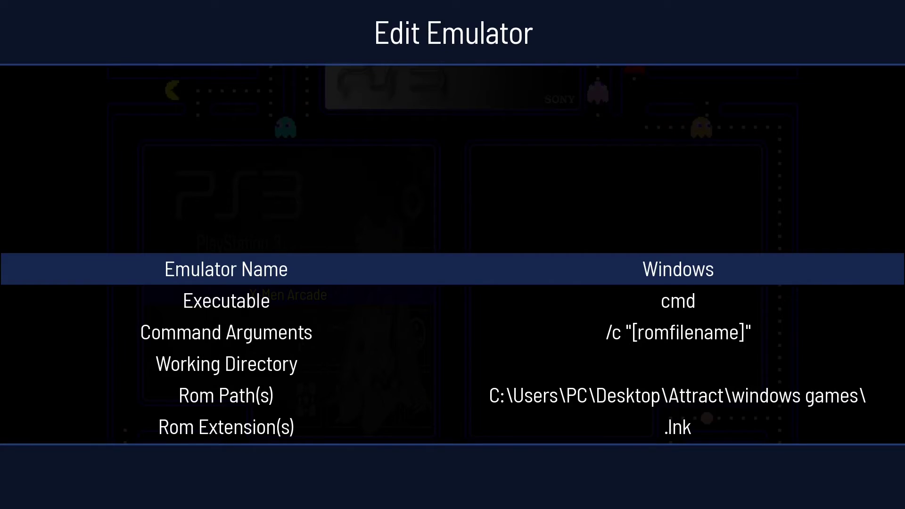
key("Up")
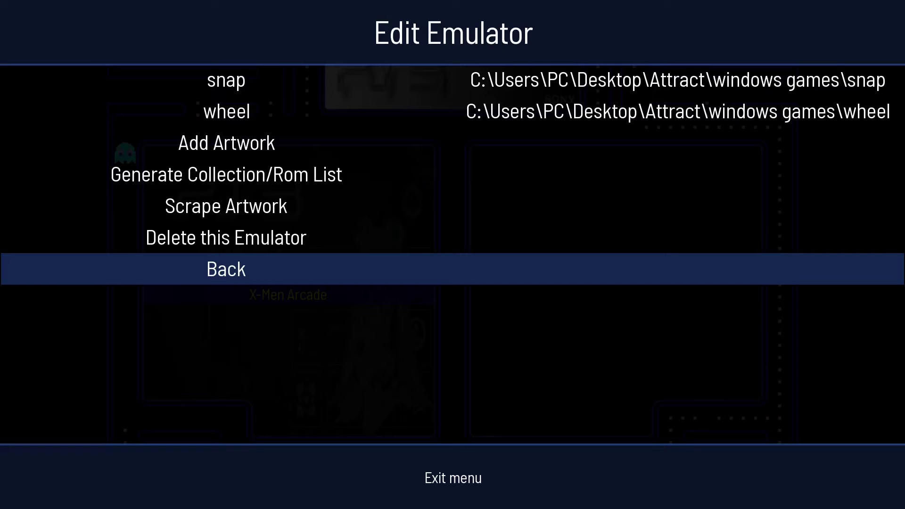
key("Up")
key("Up")
key("Up")
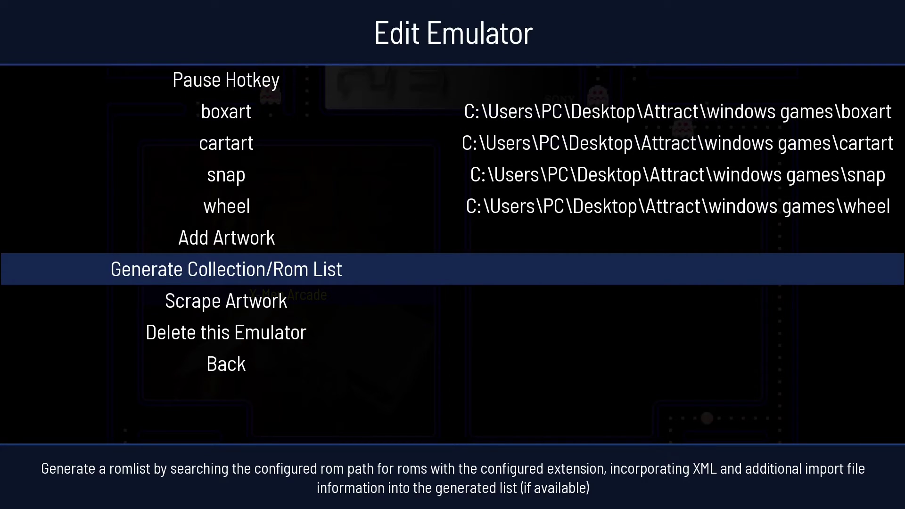
key("Return")
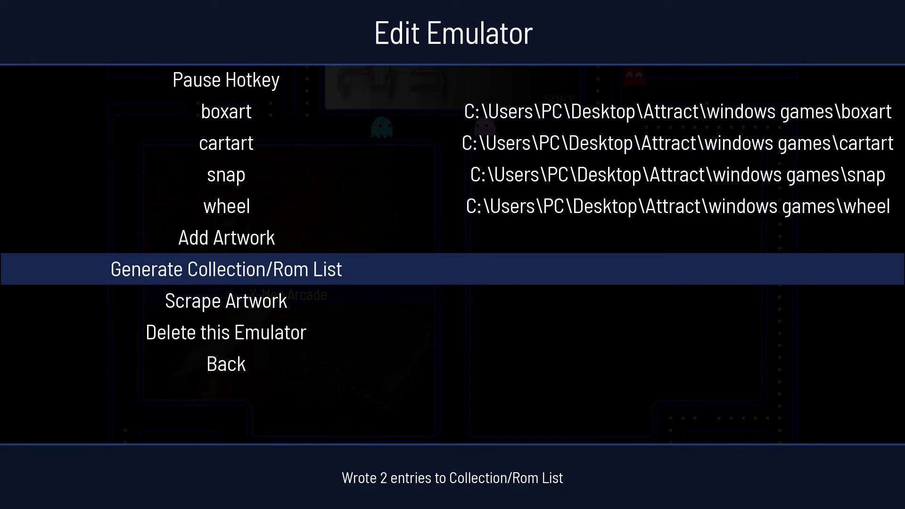
key("Down")
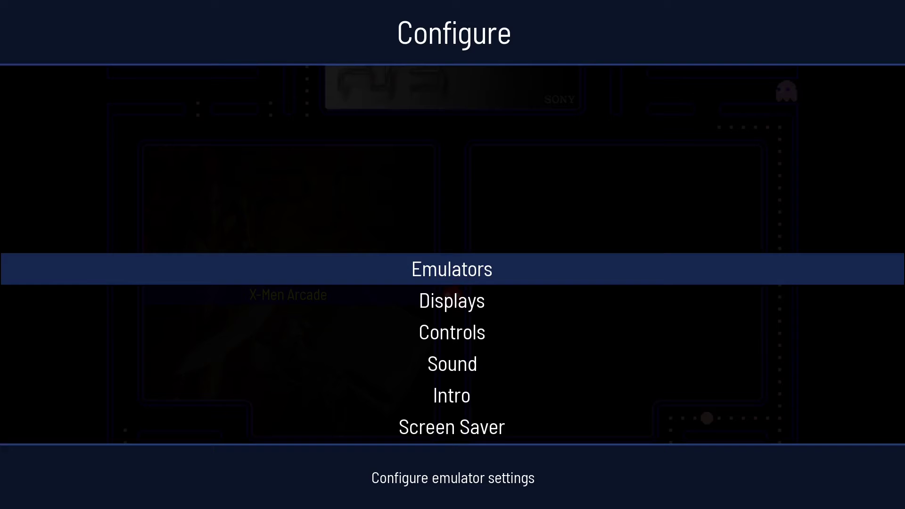
Leave the config menu, switch to the Windows list, and browse Sonic Mania and Shredder's Revenge artwork.
key("Escape")
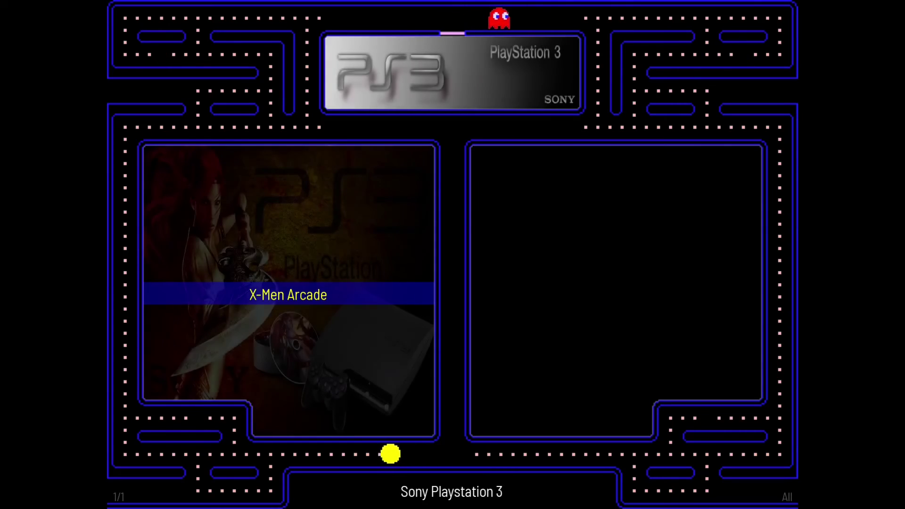
key("Right")
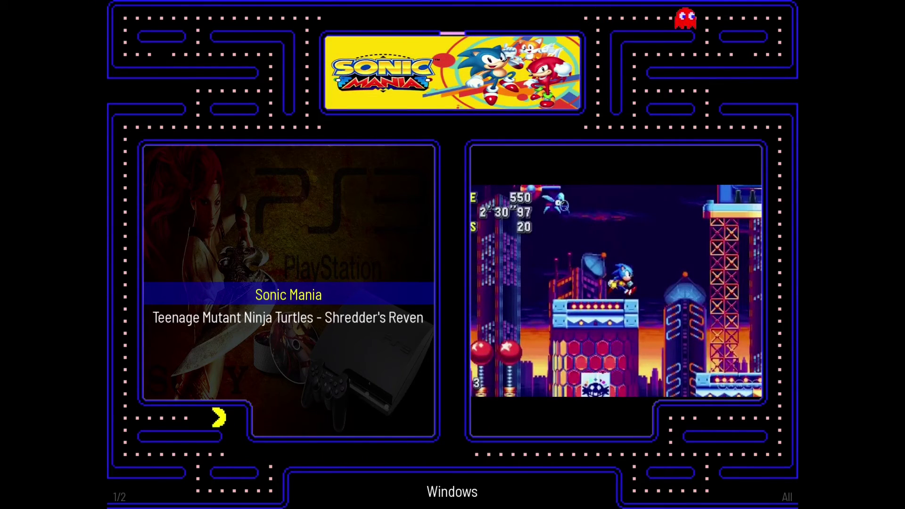
key("Down")
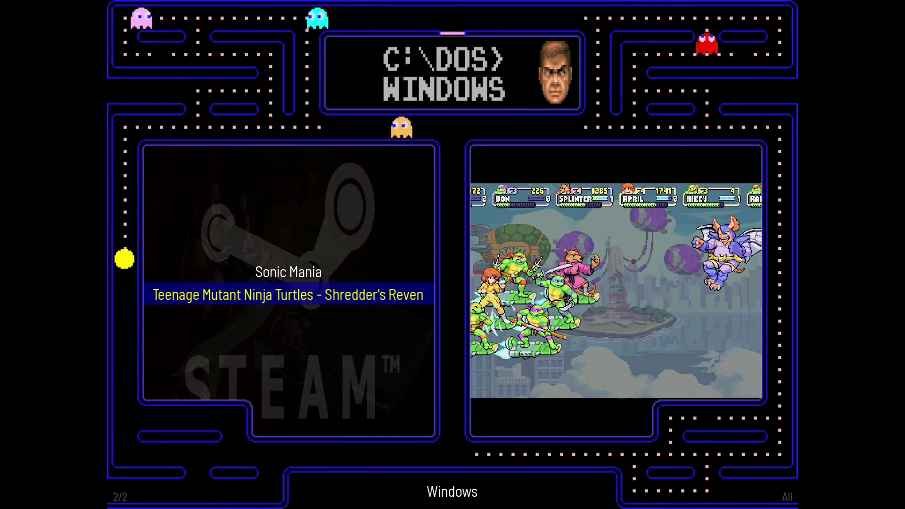
key("Up")
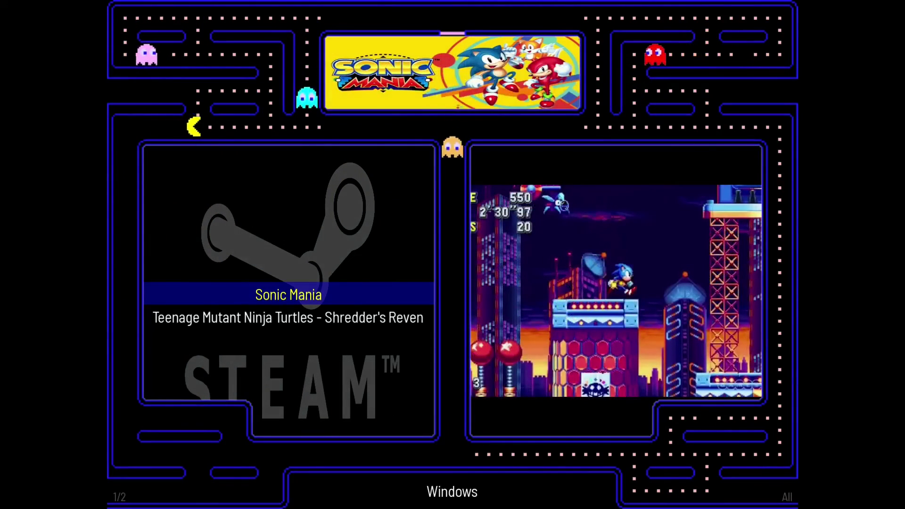